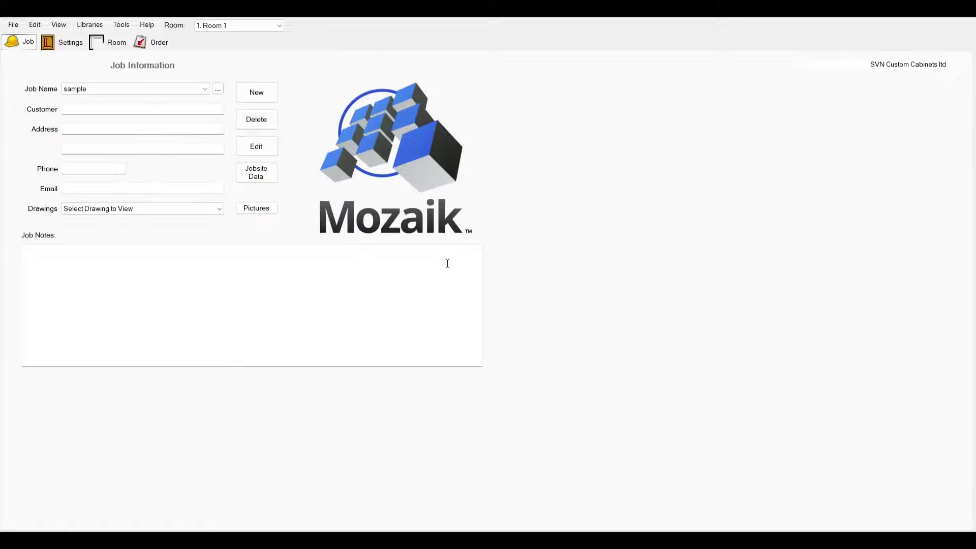
Step: Enter the customer's name, address, phone number and e-mail, then open the job settings
{"action": "left_click", "coordinate": [78, 111]}
{"action": "type", "text": "gfcgfdtdgtnd"}
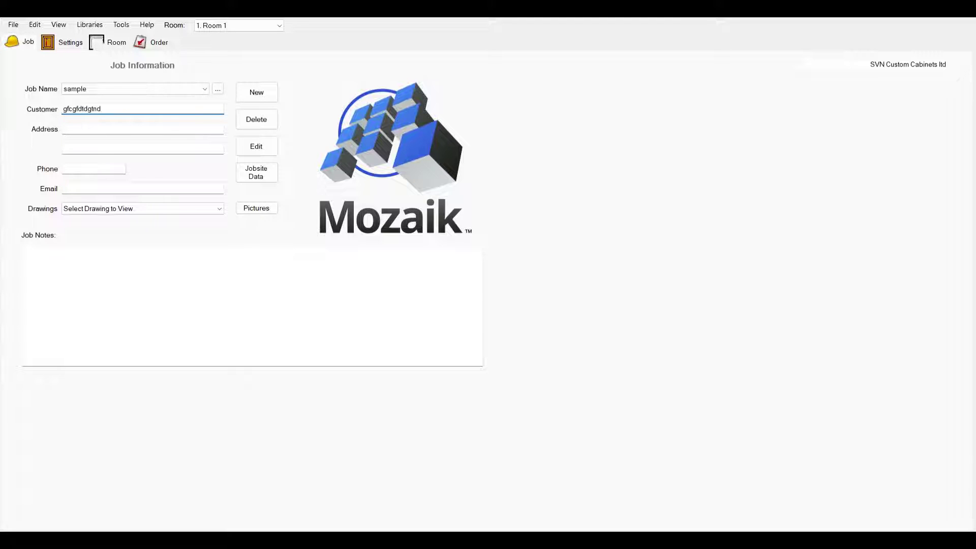
{"action": "left_click", "coordinate": [75, 130]}
{"action": "type", "text": "sdgfhjjk"}
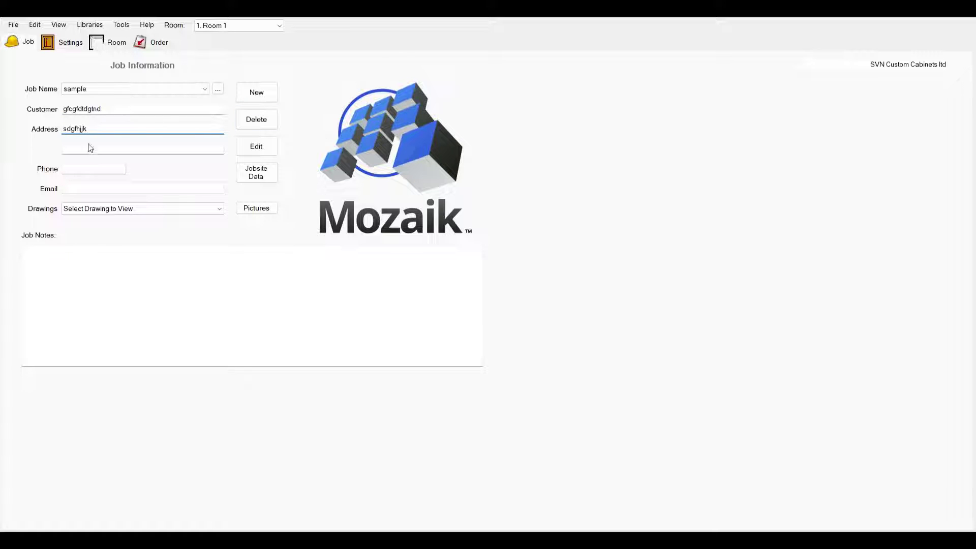
{"action": "left_click", "coordinate": [92, 169]}
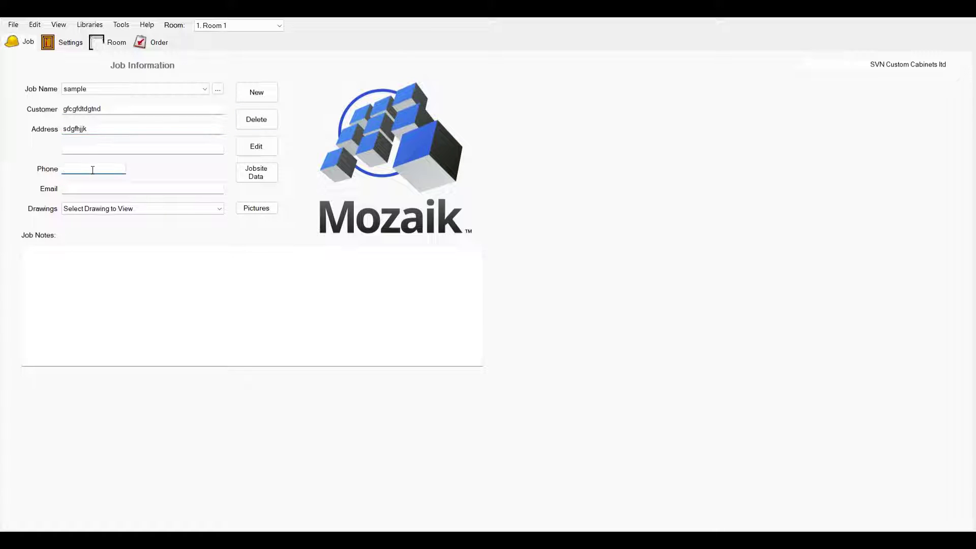
{"action": "type", "text": "3456789"}
{"action": "left_click", "coordinate": [176, 197]}
{"action": "type", "text": "ml"}
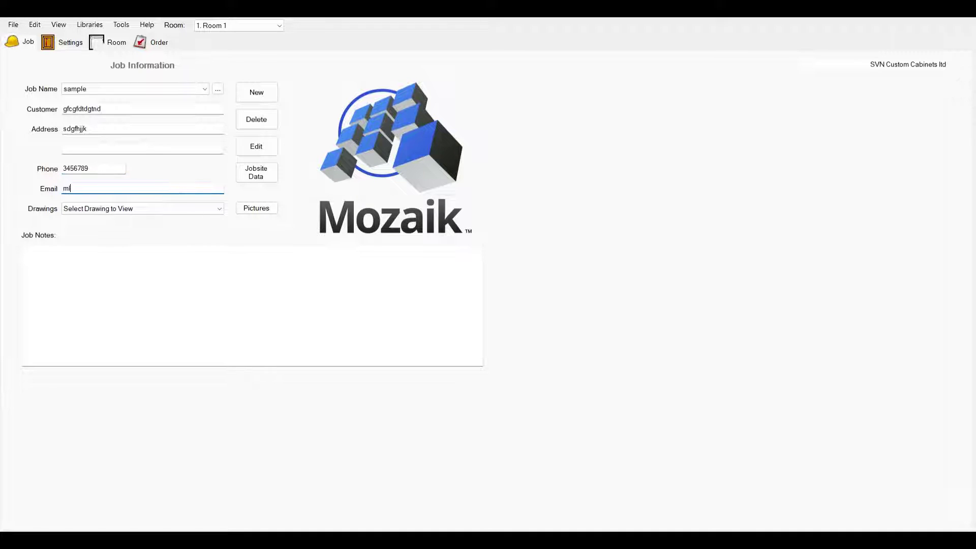
{"action": "type", "text": "ihiu"}
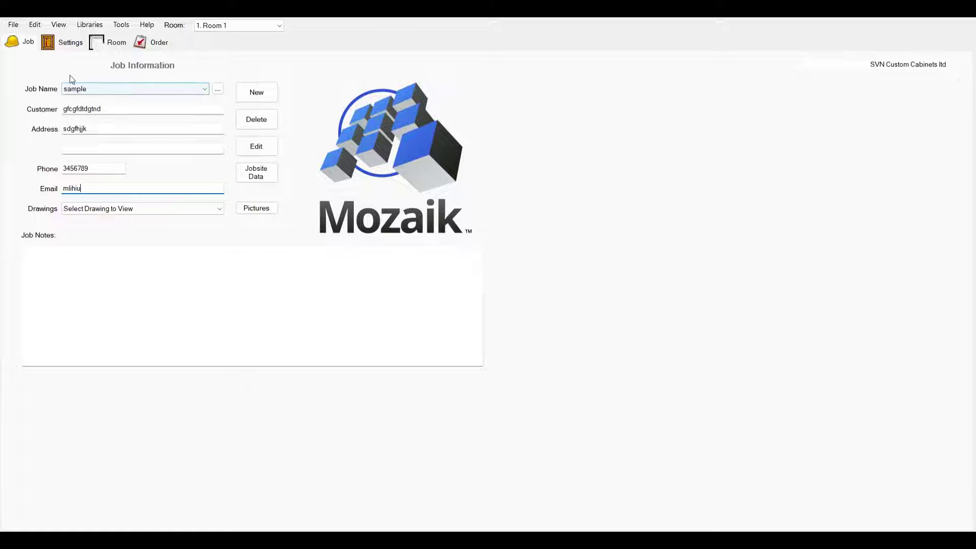
{"action": "left_click", "coordinate": [67, 47]}
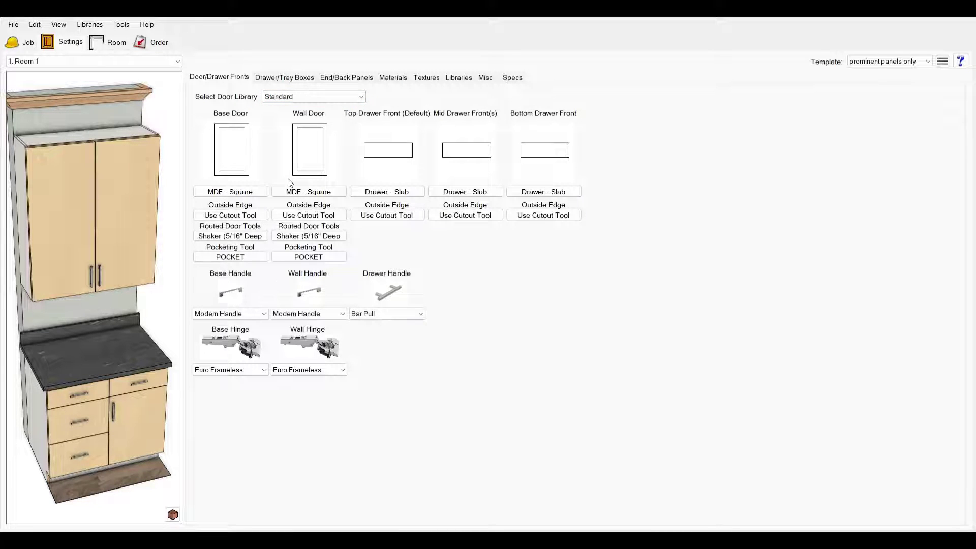
Step: Review the door fronts, then show the Drawer/Tray Boxes settings with DTC undermount boxes
{"action": "left_click", "coordinate": [328, 196]}
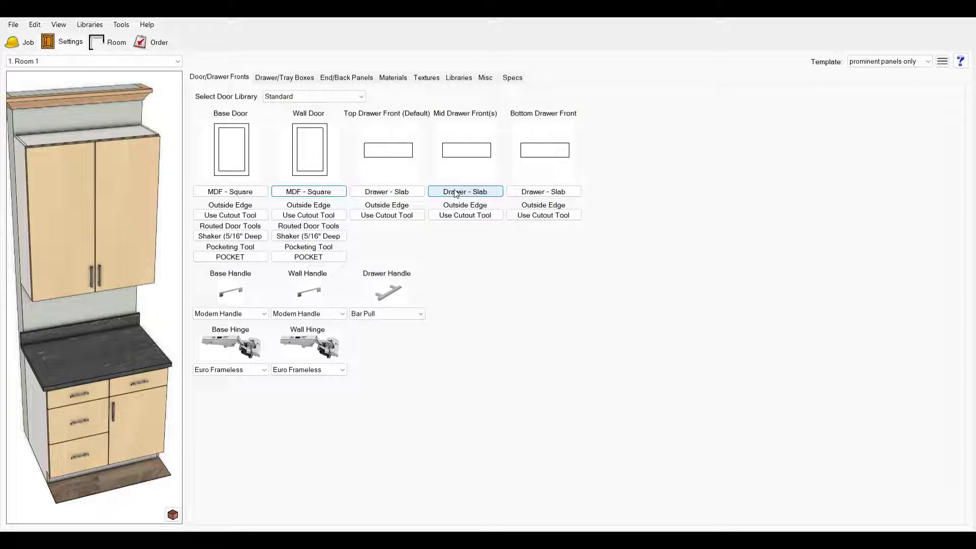
{"action": "left_click", "coordinate": [283, 79]}
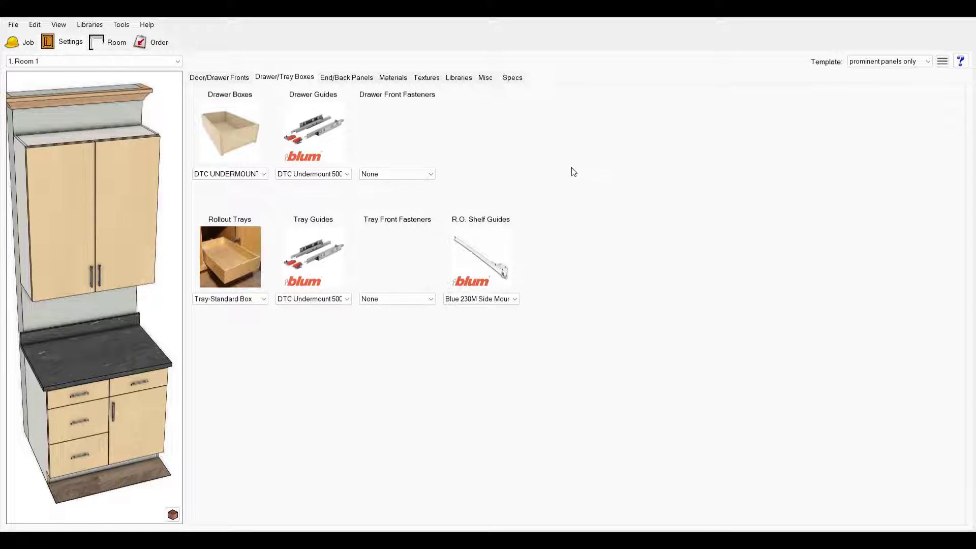
Step: Show the Materials templates: Maple Doors, 5-8 Melamine drawer box, 5-8 White Melamine cabinets
{"action": "left_click", "coordinate": [382, 81]}
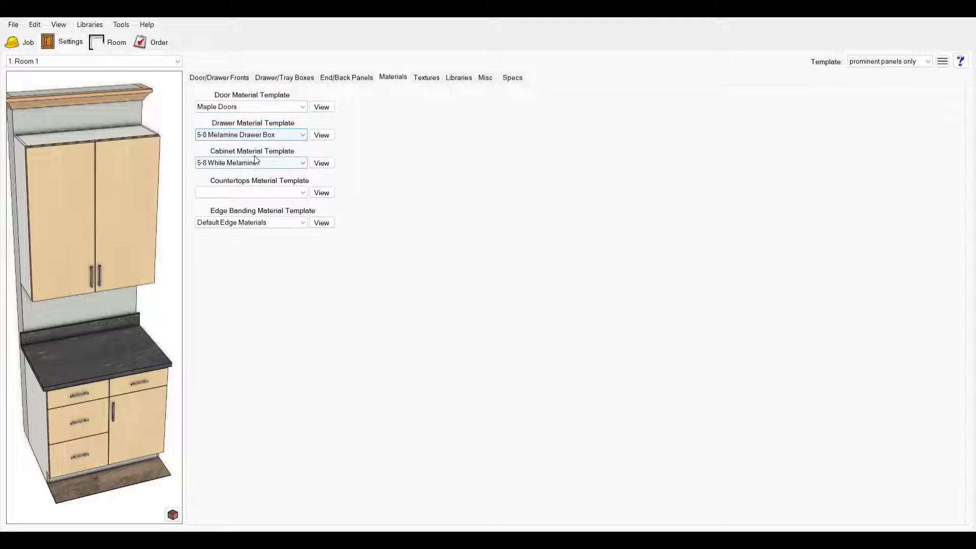
{"action": "left_click", "coordinate": [451, 80]}
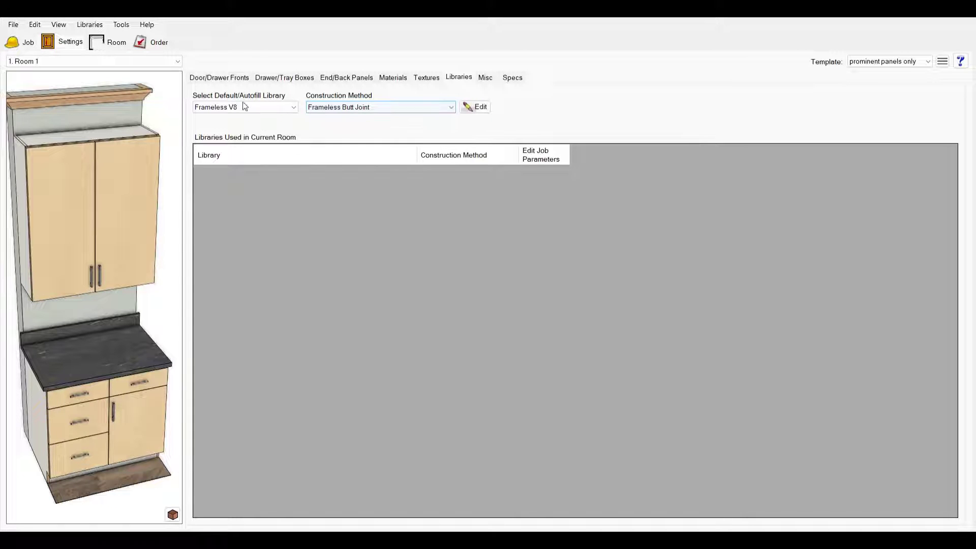
Step: Draw a single straight wall across the Room 1 plan
{"action": "left_click", "coordinate": [112, 46]}
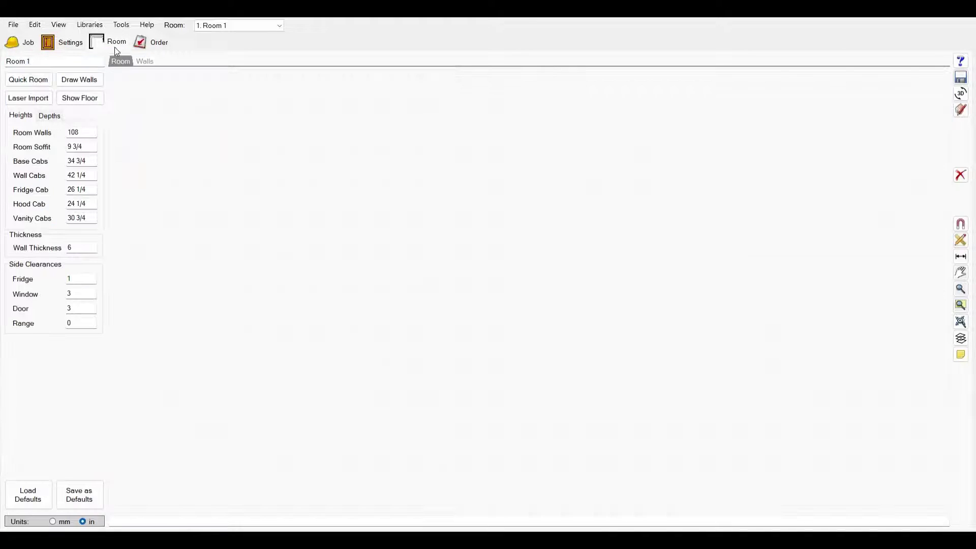
{"action": "left_click", "coordinate": [87, 80]}
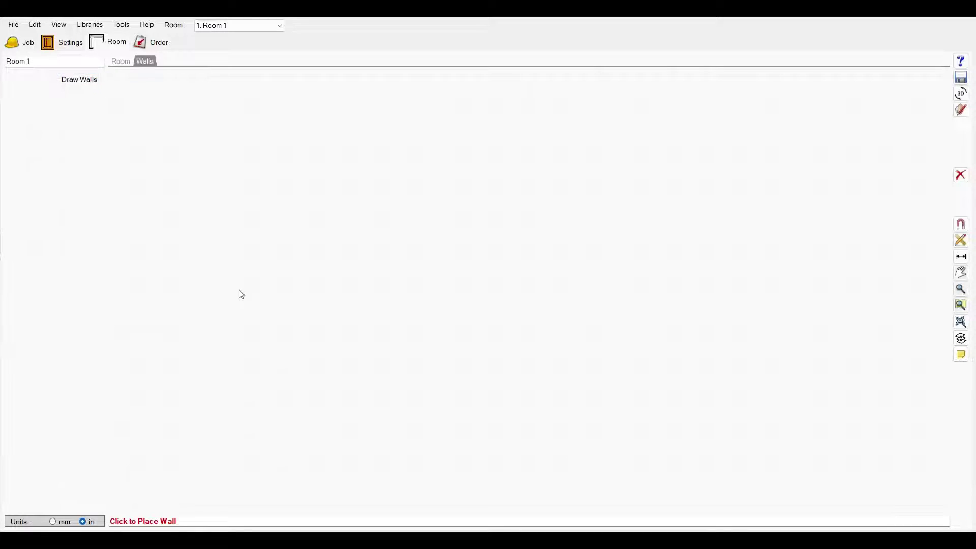
{"action": "left_click", "coordinate": [208, 193]}
{"action": "left_click", "coordinate": [574, 193]}
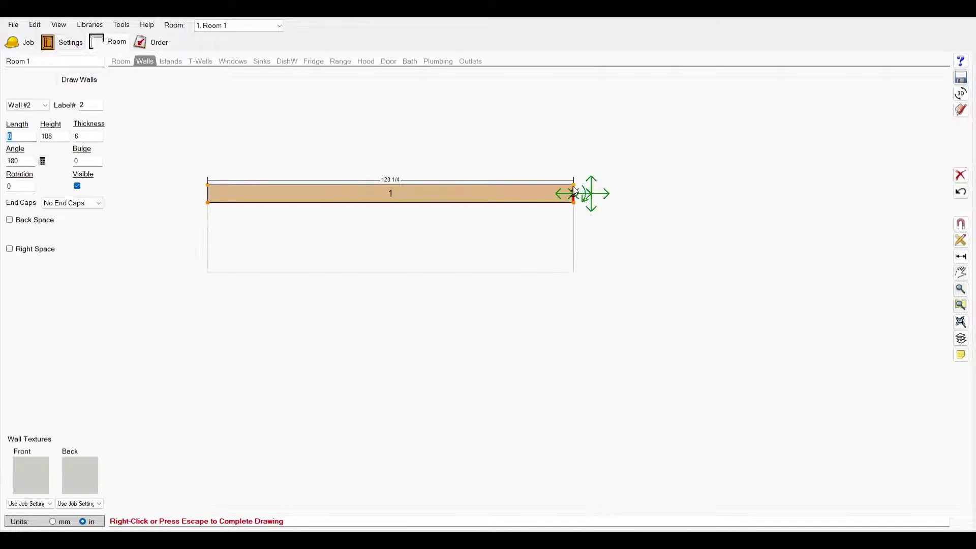
{"action": "right_click", "coordinate": [563, 192]}
Step: Move Wall 1 up and left and set its length to 100
{"action": "left_click", "coordinate": [533, 202]}
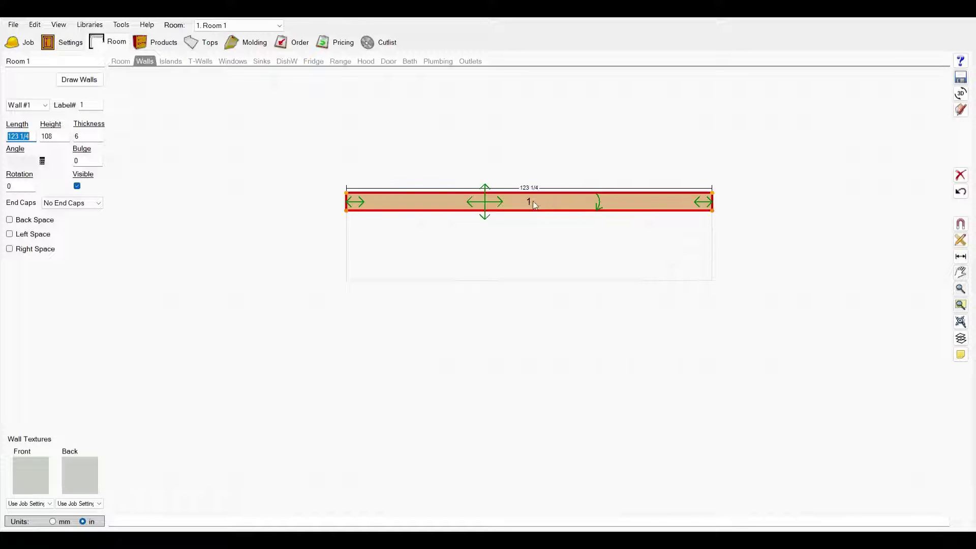
{"action": "left_click_drag", "start_coordinate": [478, 201], "coordinate": [312, 172]}
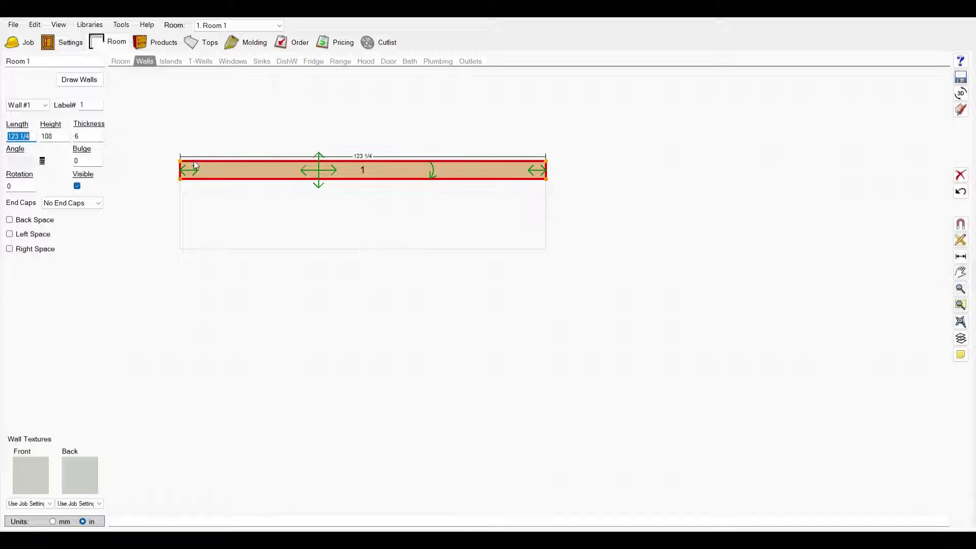
{"action": "type", "text": "100"}
{"action": "left_click", "coordinate": [488, 265]}
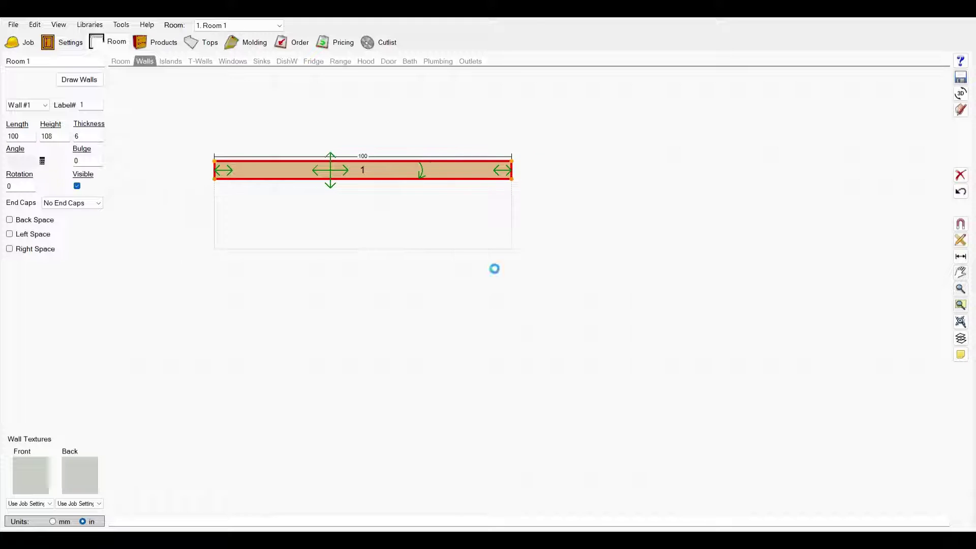
{"action": "left_click", "coordinate": [329, 292]}
Step: Reposition Wall 1 on the plan and leave its thickness at 6
{"action": "left_click", "coordinate": [362, 170]}
{"action": "left_click_drag", "start_coordinate": [337, 167], "coordinate": [442, 223]}
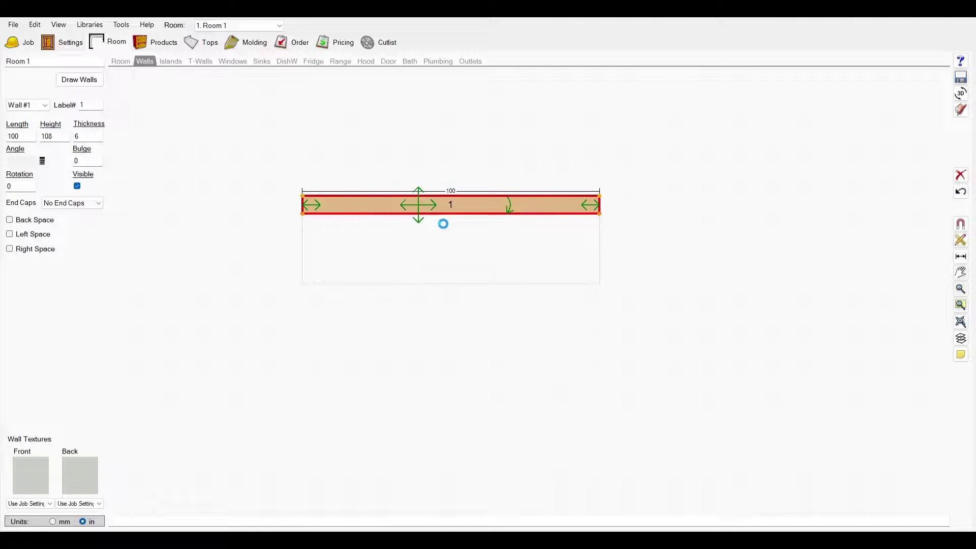
{"action": "left_click", "coordinate": [141, 172]}
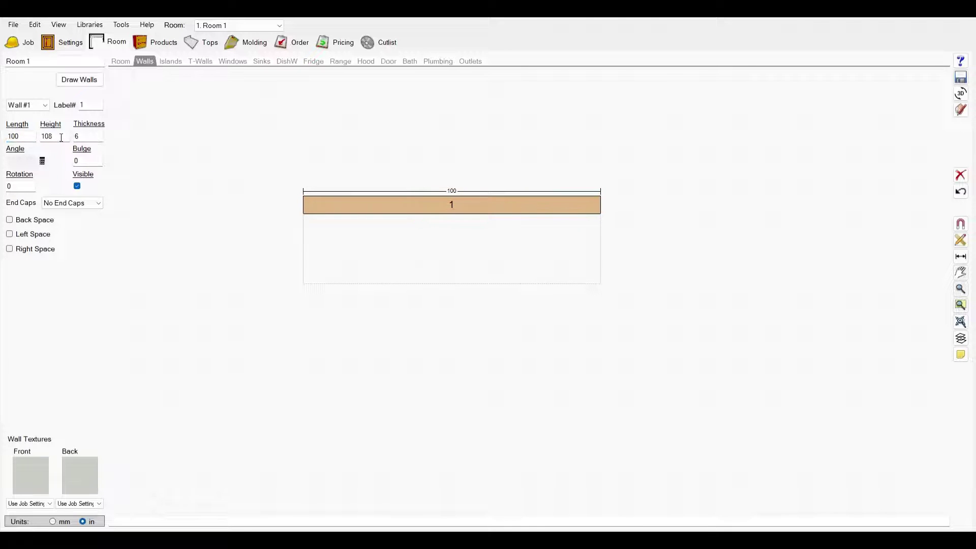
{"action": "left_click", "coordinate": [102, 136]}
{"action": "left_click", "coordinate": [165, 161]}
Step: Rotate Wall 1 about its left end and recheck its 100 length
{"action": "left_click", "coordinate": [413, 209]}
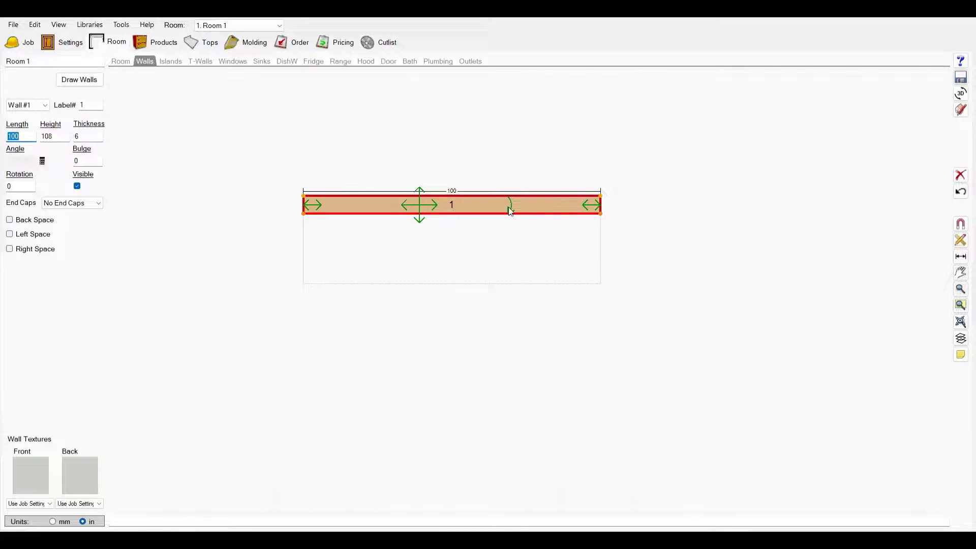
{"action": "left_click_drag", "start_coordinate": [509, 211], "coordinate": [361, 216]}
{"action": "left_click", "coordinate": [457, 209]}
{"action": "left_click", "coordinate": [151, 122]}
{"action": "left_click", "coordinate": [492, 200]}
{"action": "left_click", "coordinate": [190, 123]}
{"action": "left_click", "coordinate": [79, 80]}
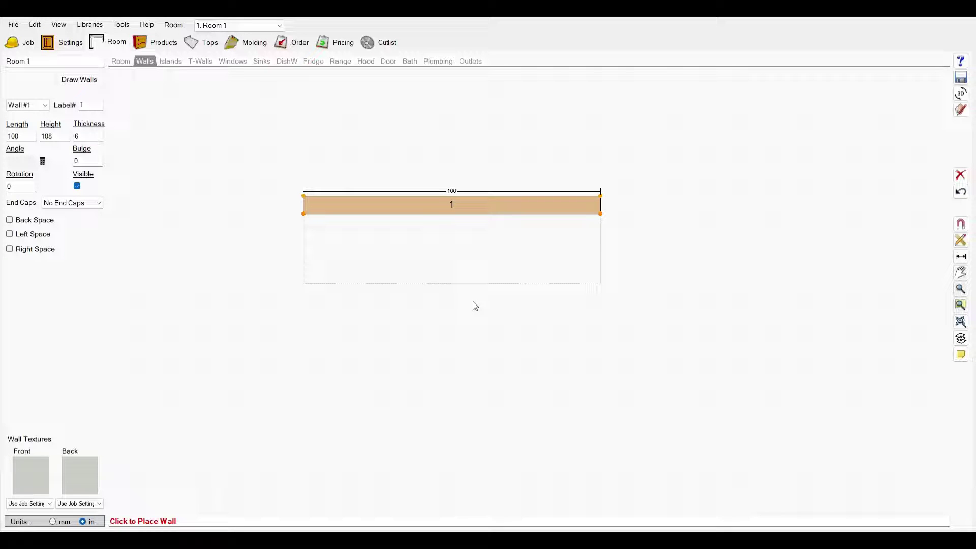
Step: Draw a second wall down from Wall 1's right end and shorten it to about 47
{"action": "left_click", "coordinate": [601, 213]}
{"action": "left_click", "coordinate": [602, 356]}
{"action": "right_click", "coordinate": [602, 409]}
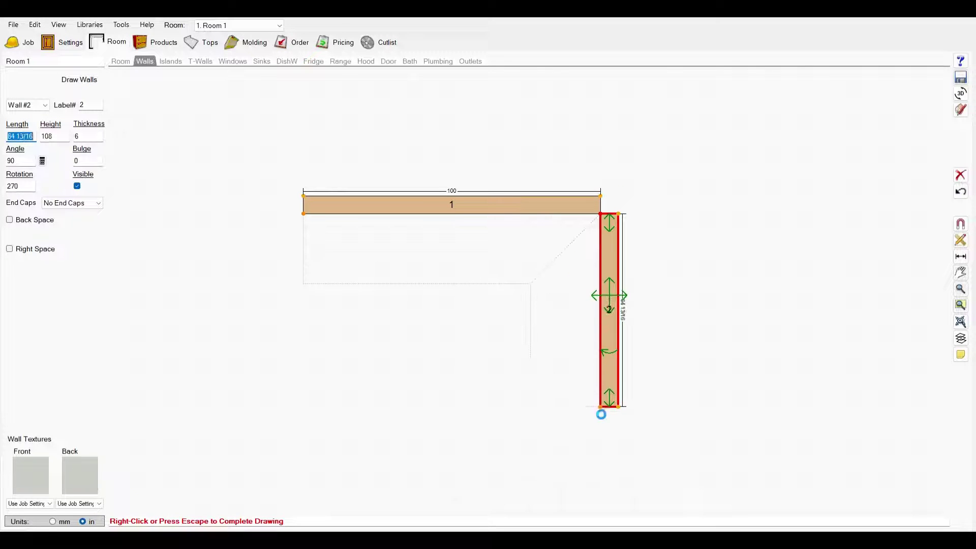
{"action": "left_click", "coordinate": [671, 275]}
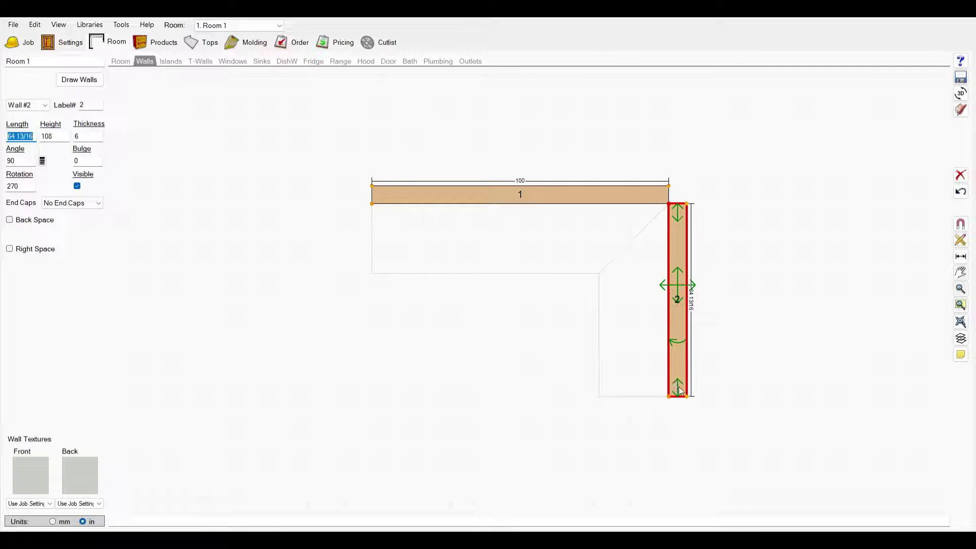
{"action": "left_click_drag", "start_coordinate": [681, 392], "coordinate": [689, 362]}
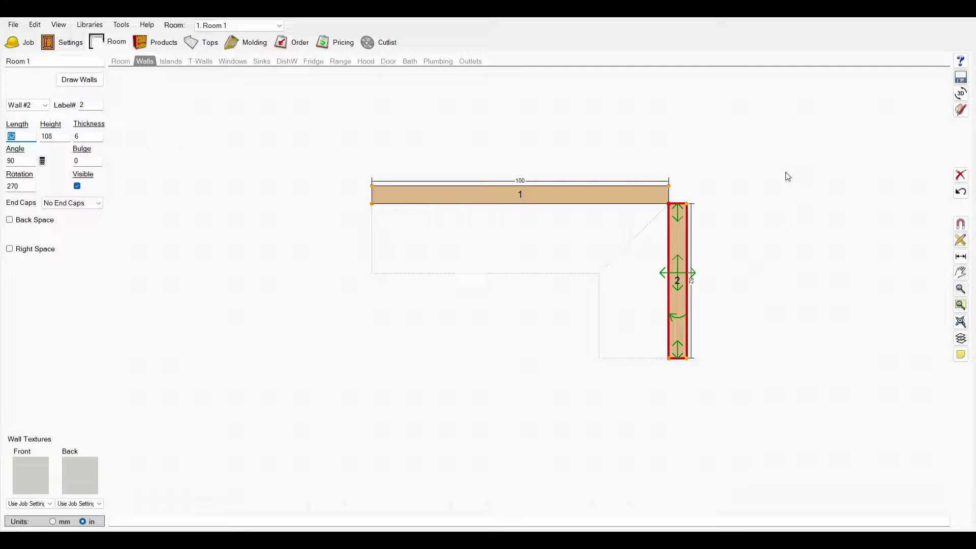
Step: Delete the second wall, leaving only Wall #1
{"action": "left_click", "coordinate": [798, 161]}
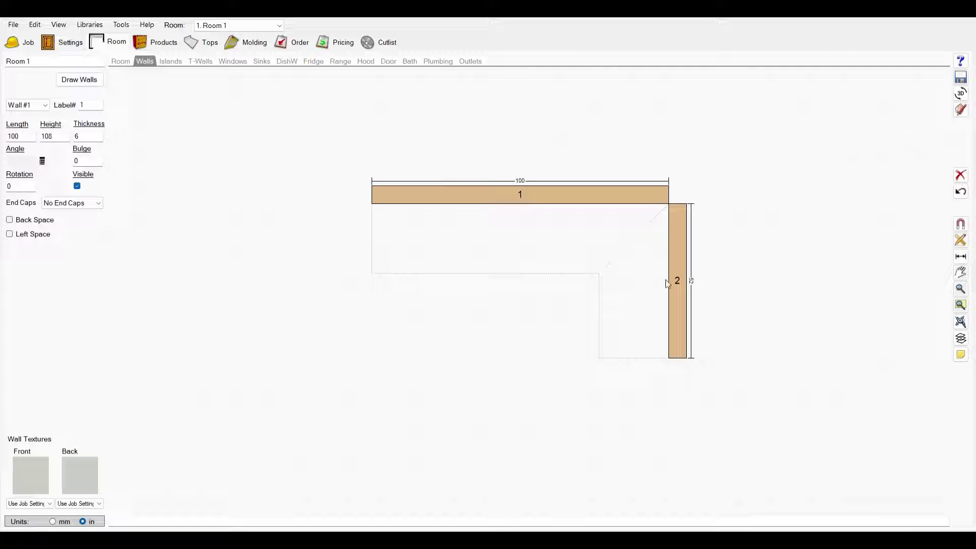
{"action": "left_click", "coordinate": [681, 270]}
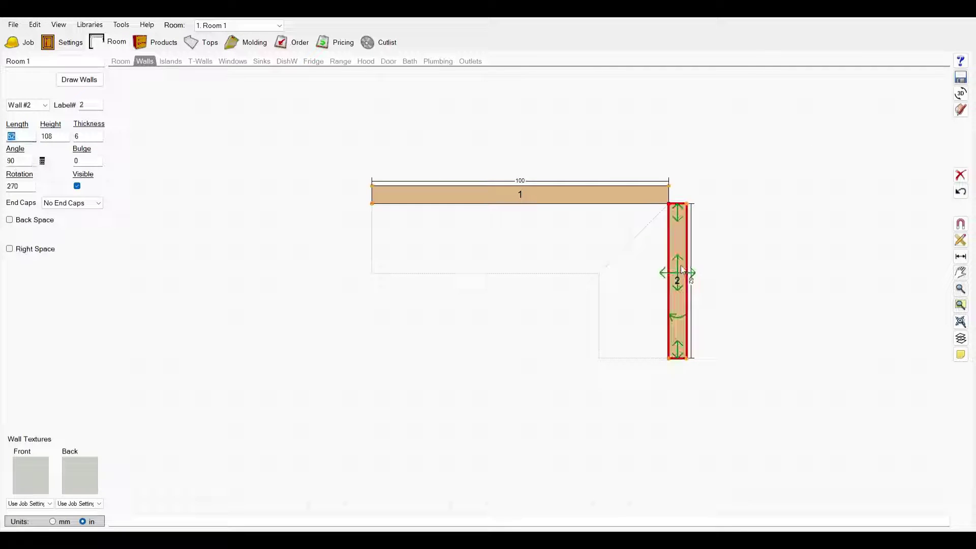
{"action": "left_click", "coordinate": [961, 175]}
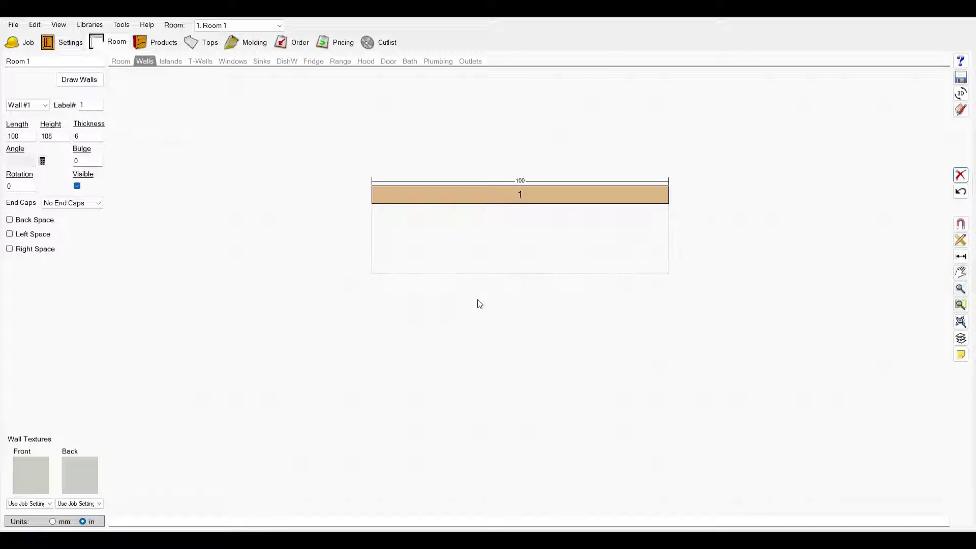
Step: Browse the product library, then show the room heights and the Islands options
{"action": "left_click", "coordinate": [159, 44]}
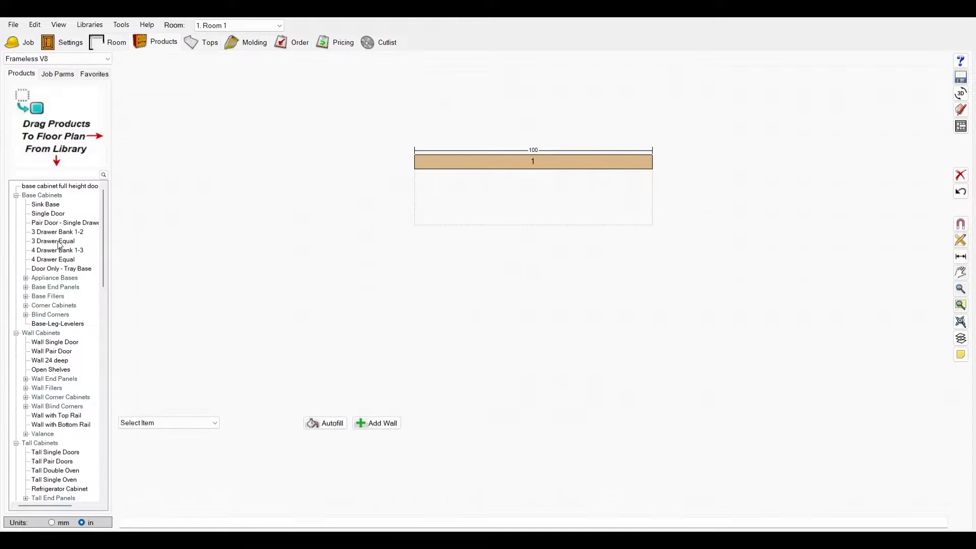
{"action": "scroll", "coordinate": [57, 401], "scroll_direction": "down", "scroll_amount": 3}
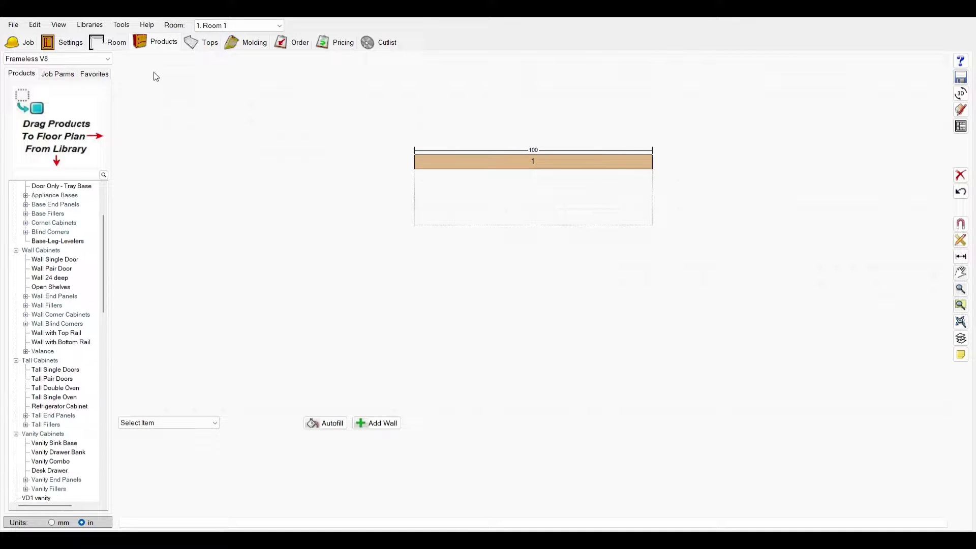
{"action": "left_click", "coordinate": [111, 42]}
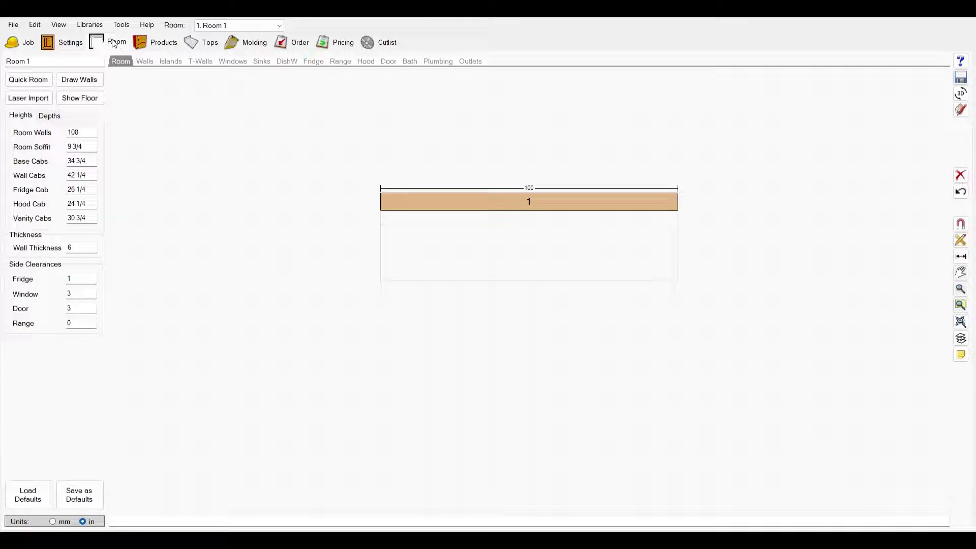
{"action": "left_click", "coordinate": [171, 62]}
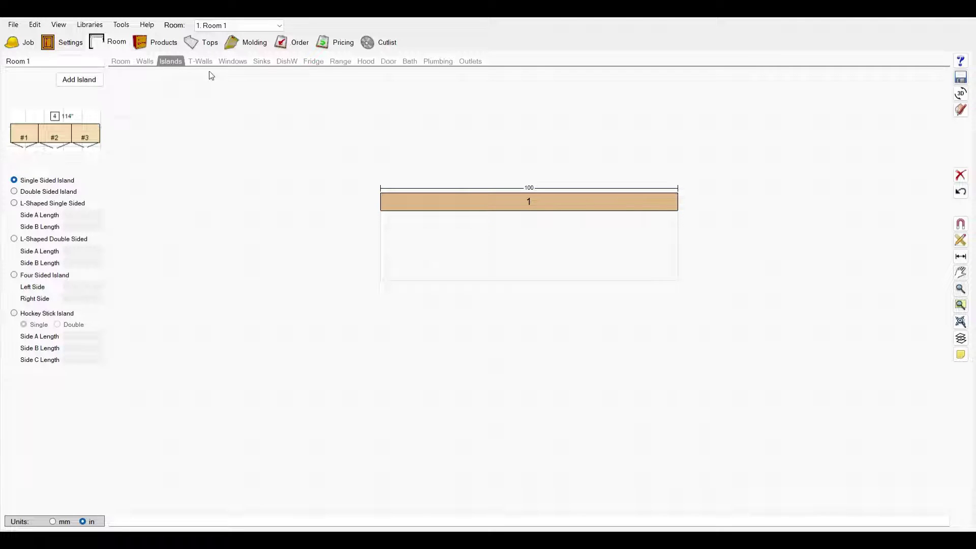
Step: Add a centred 36 by 48 Picture window to Wall 1, then show the Sinks options
{"action": "left_click", "coordinate": [224, 64]}
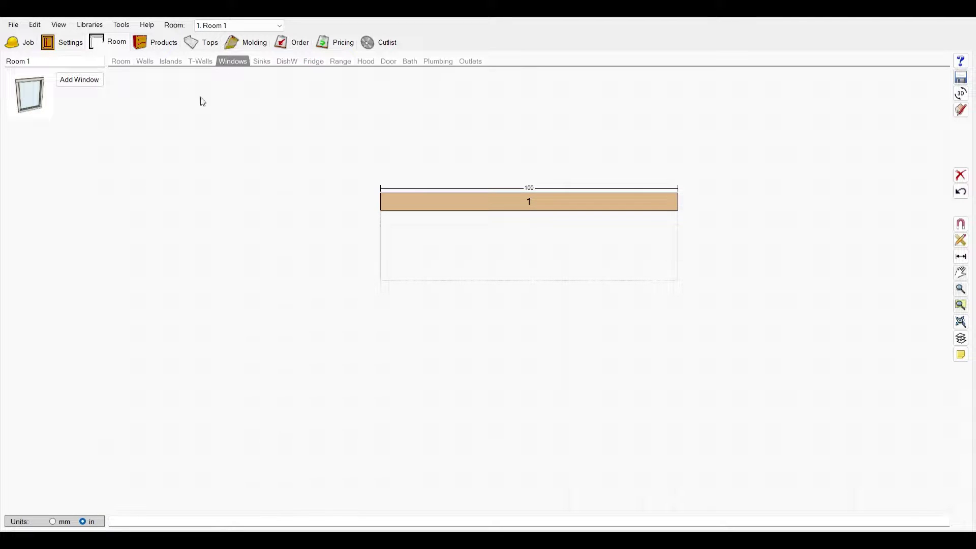
{"action": "left_click", "coordinate": [84, 84]}
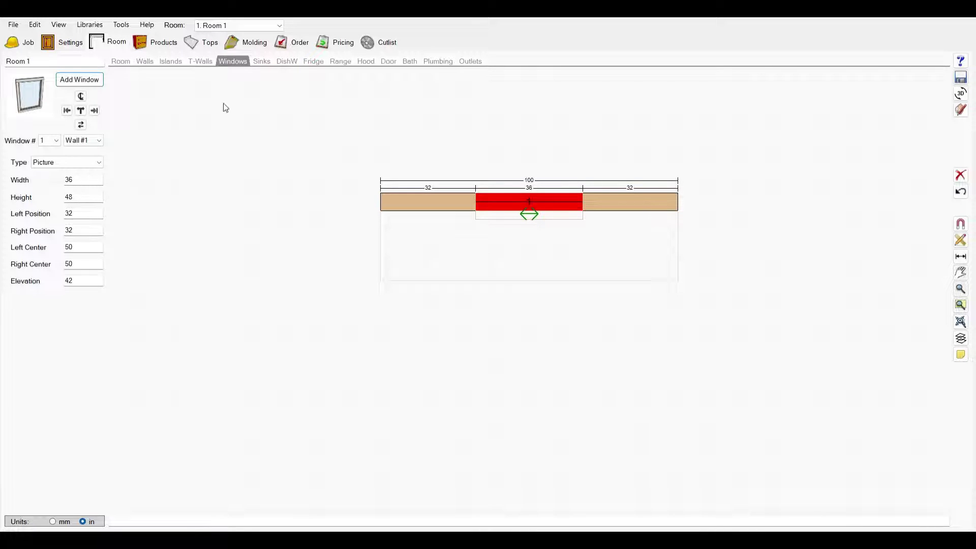
{"action": "left_click", "coordinate": [269, 67]}
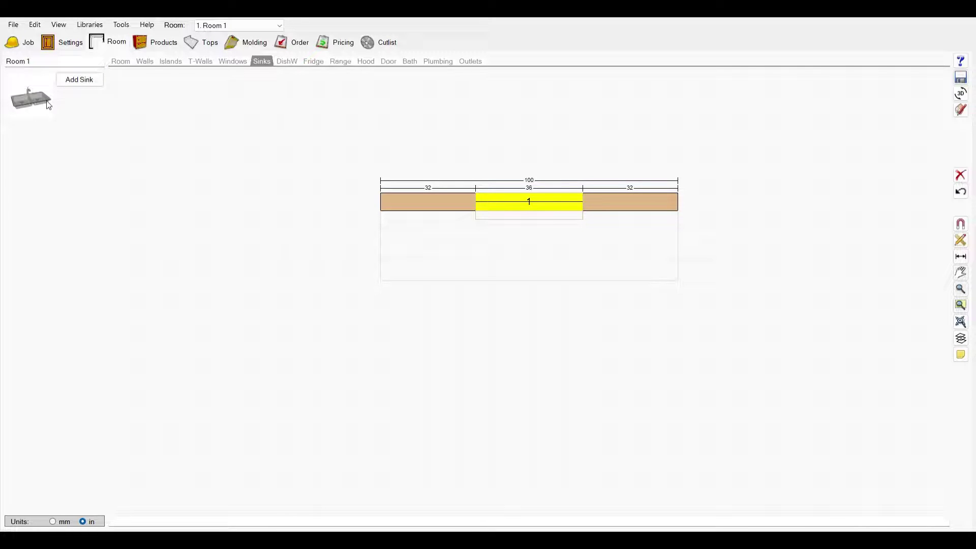
Step: Browse the dishwasher, fridge, range, hood, door, bath and plumbing options
{"action": "left_click", "coordinate": [288, 61]}
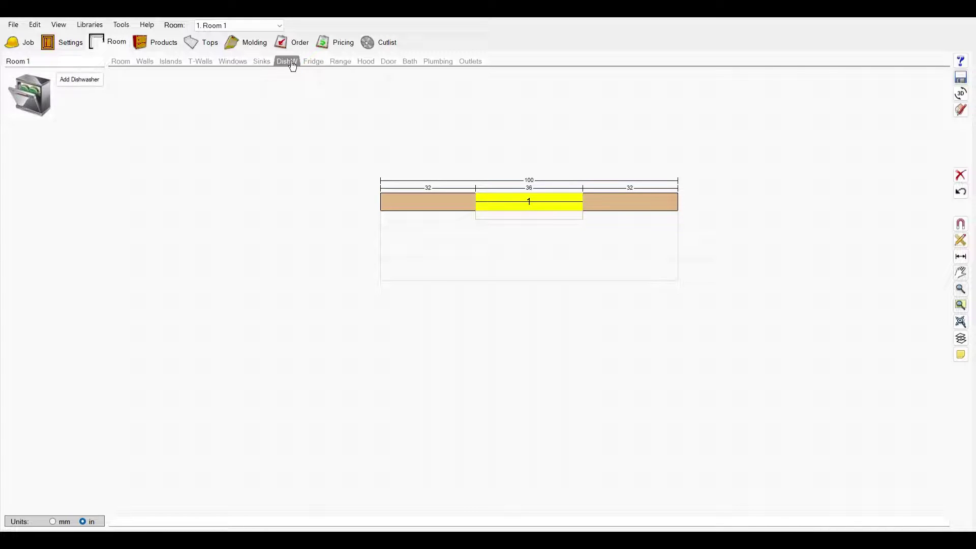
{"action": "left_click", "coordinate": [313, 61]}
{"action": "left_click", "coordinate": [340, 61]}
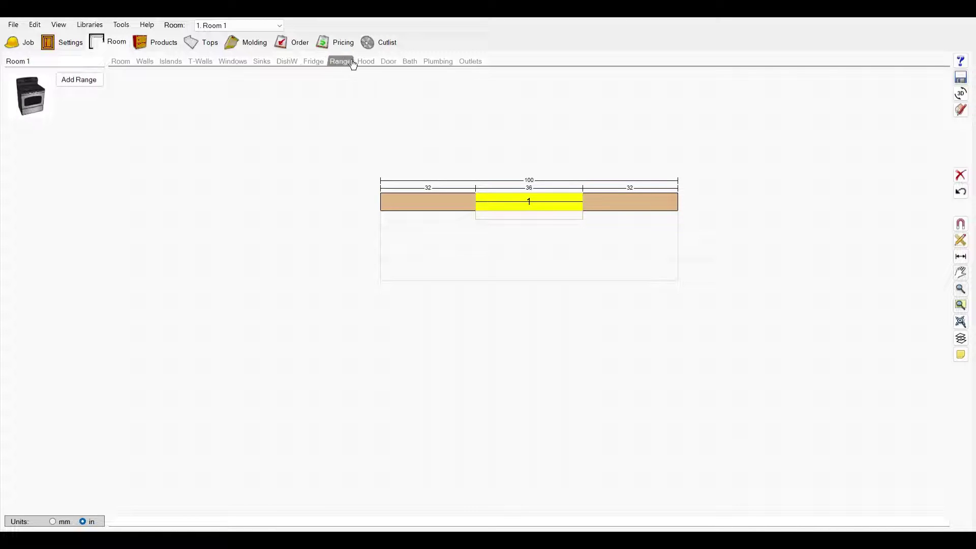
{"action": "left_click", "coordinate": [366, 62]}
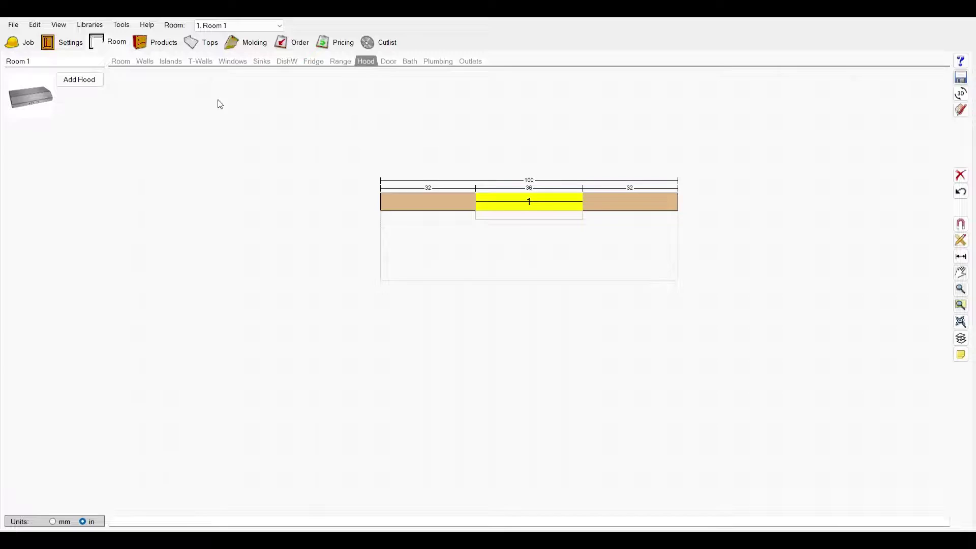
{"action": "left_click", "coordinate": [410, 62]}
{"action": "left_click", "coordinate": [389, 61]}
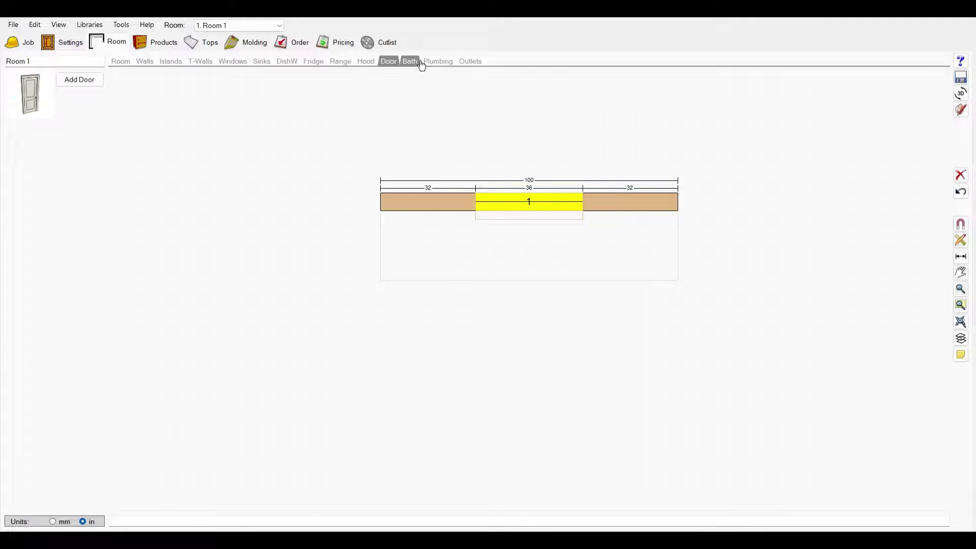
{"action": "left_click", "coordinate": [438, 62]}
Step: Select Wall #1 and preview the Single Door and Tall Double Oven cabinets
{"action": "left_click", "coordinate": [156, 42]}
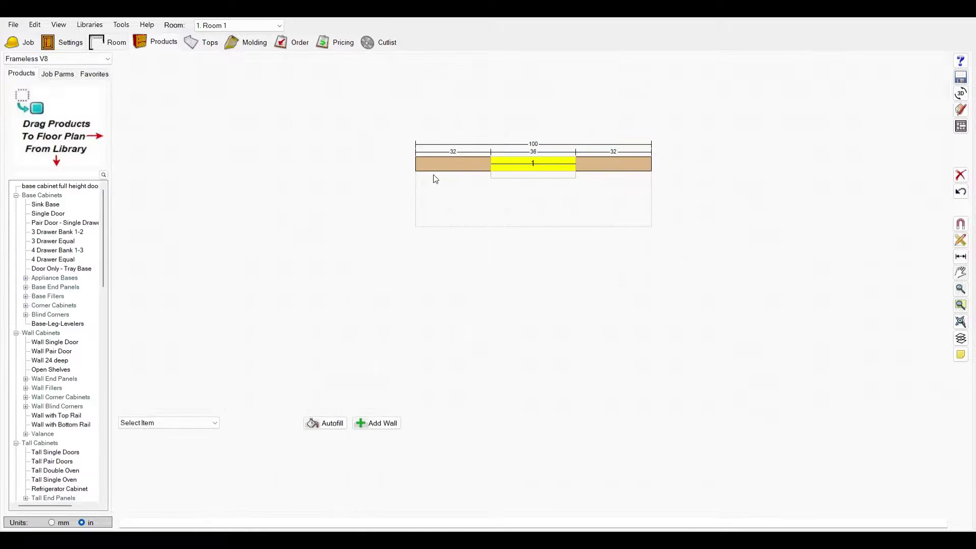
{"action": "left_click", "coordinate": [578, 166]}
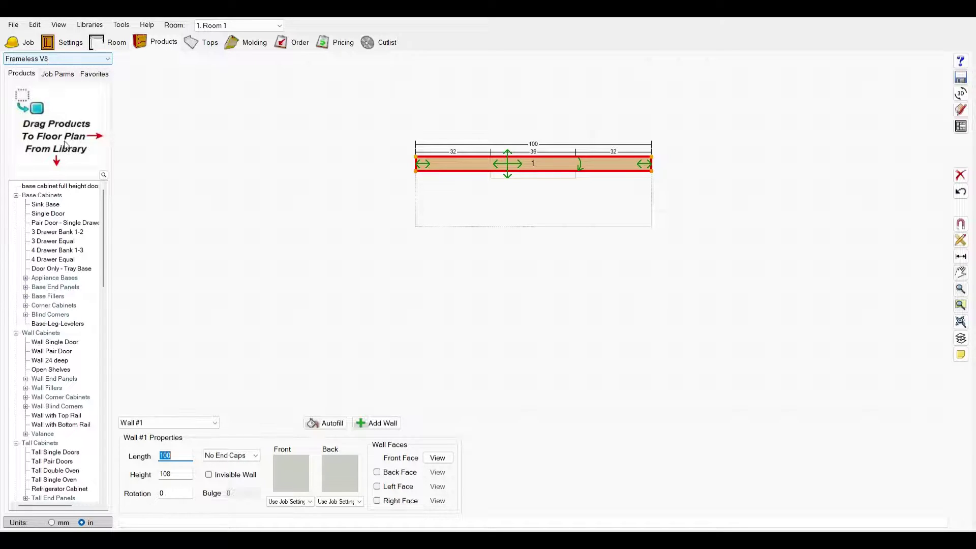
{"action": "left_click", "coordinate": [50, 214]}
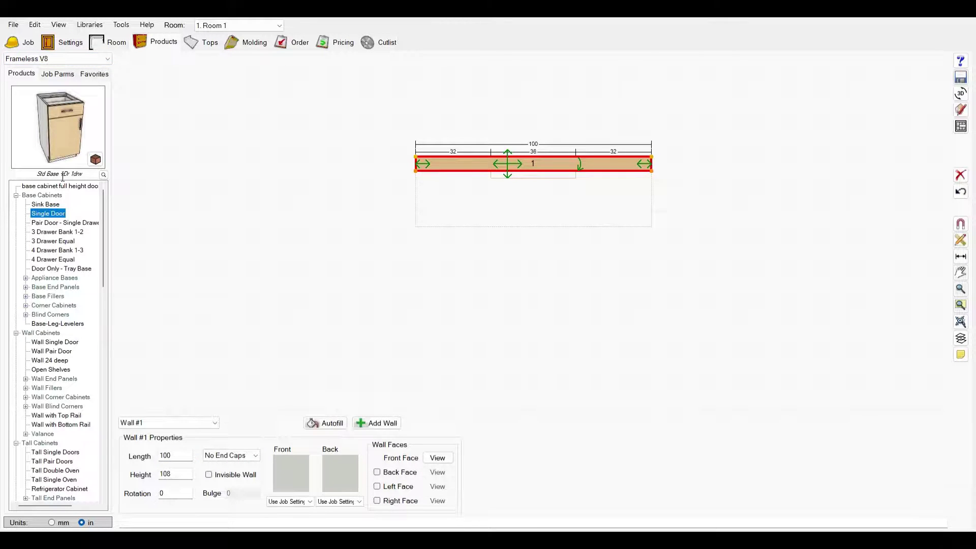
{"action": "scroll", "coordinate": [60, 220], "scroll_direction": "down", "scroll_amount": 1}
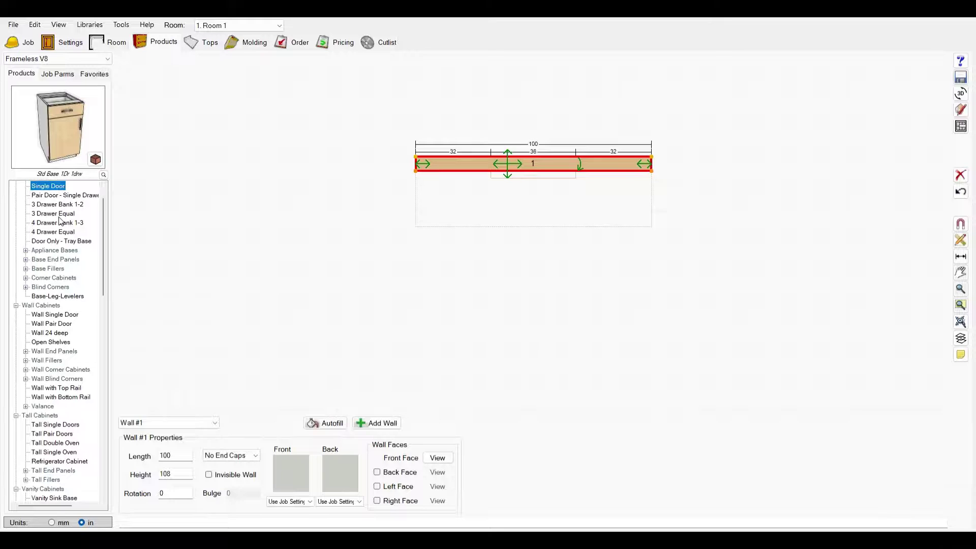
{"action": "scroll", "coordinate": [46, 218], "scroll_direction": "down", "scroll_amount": 2}
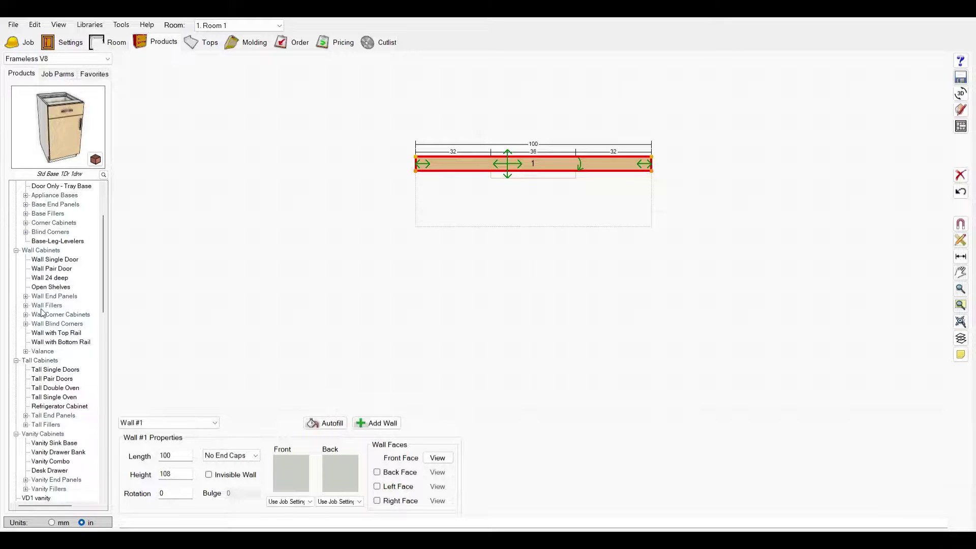
{"action": "scroll", "coordinate": [39, 343], "scroll_direction": "down", "scroll_amount": 2}
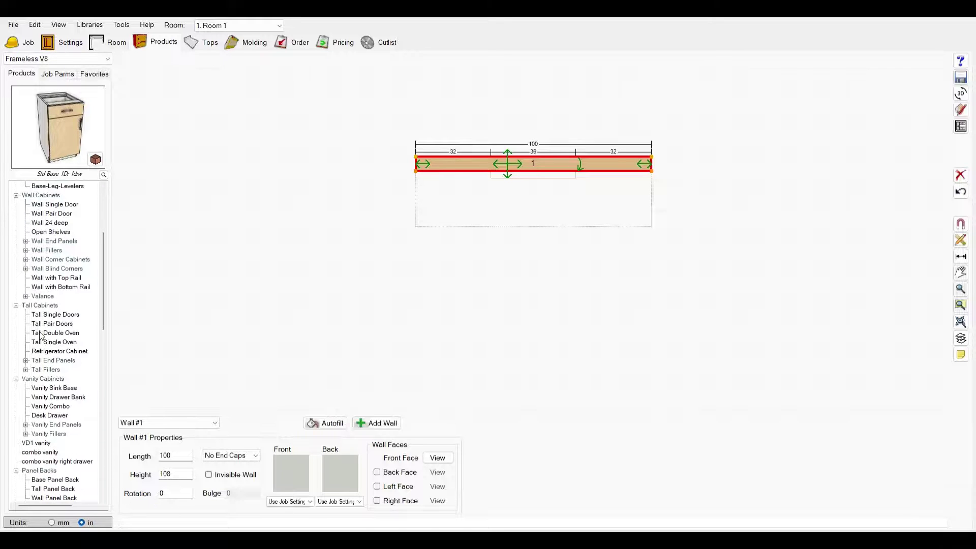
{"action": "left_click", "coordinate": [41, 333]}
{"action": "scroll", "coordinate": [43, 325], "scroll_direction": "up", "scroll_amount": 5}
Step: Preview Pair Door - Single Drawer and Single Door, choose Sink Base, and reselect Wall #1
{"action": "left_click", "coordinate": [54, 224]}
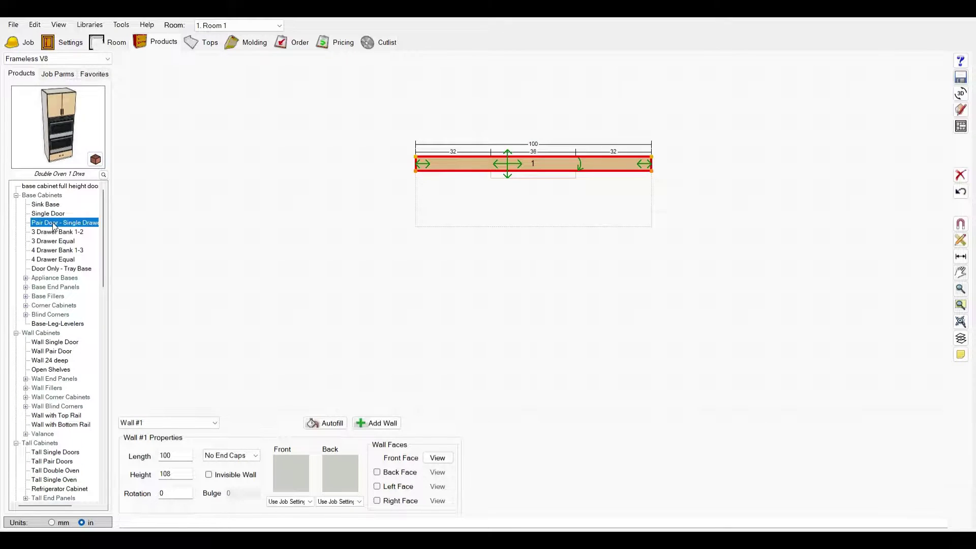
{"action": "left_click", "coordinate": [51, 212]}
{"action": "left_click", "coordinate": [46, 204]}
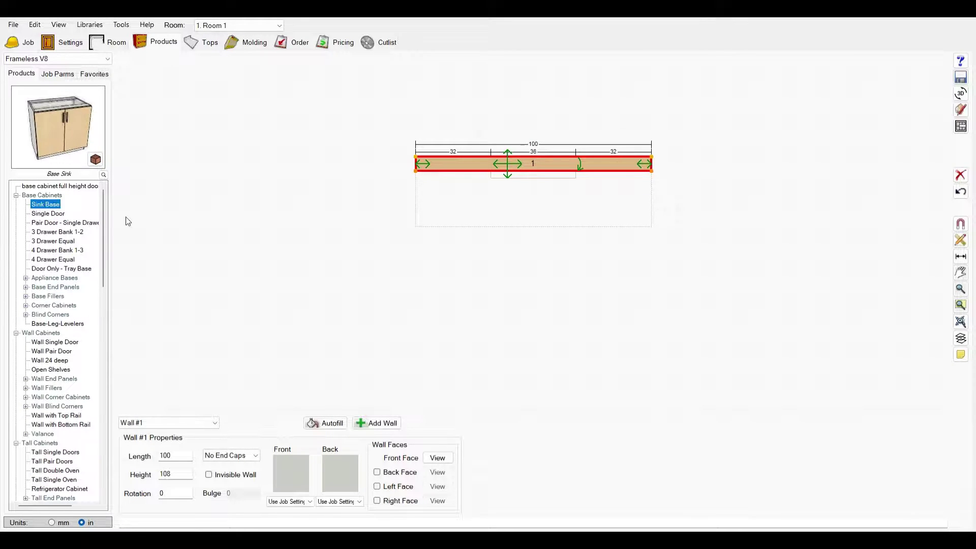
{"action": "left_click", "coordinate": [410, 255]}
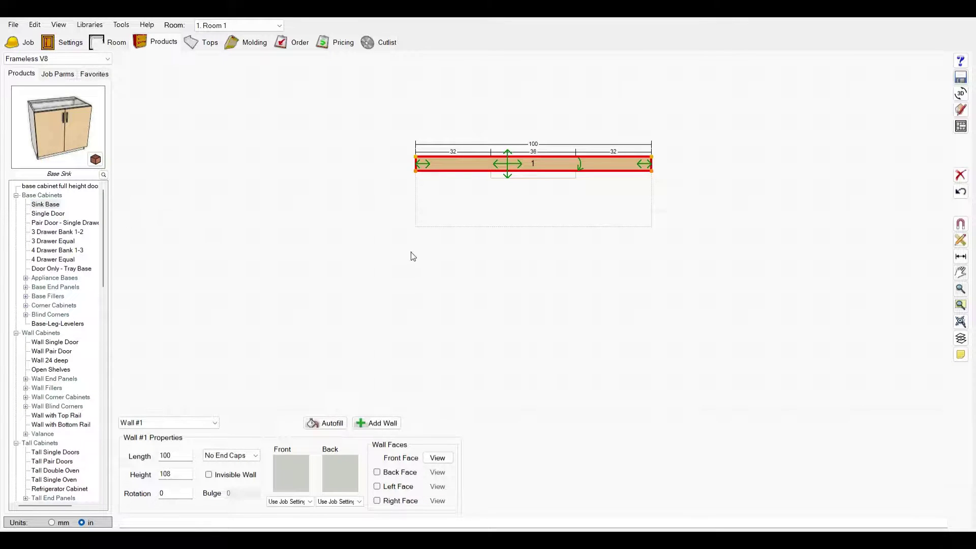
{"action": "left_click", "coordinate": [465, 171]}
Step: In Wall #1's elevation, centre the 36-wide window with 32 clearance on each side
{"action": "left_click", "coordinate": [960, 127]}
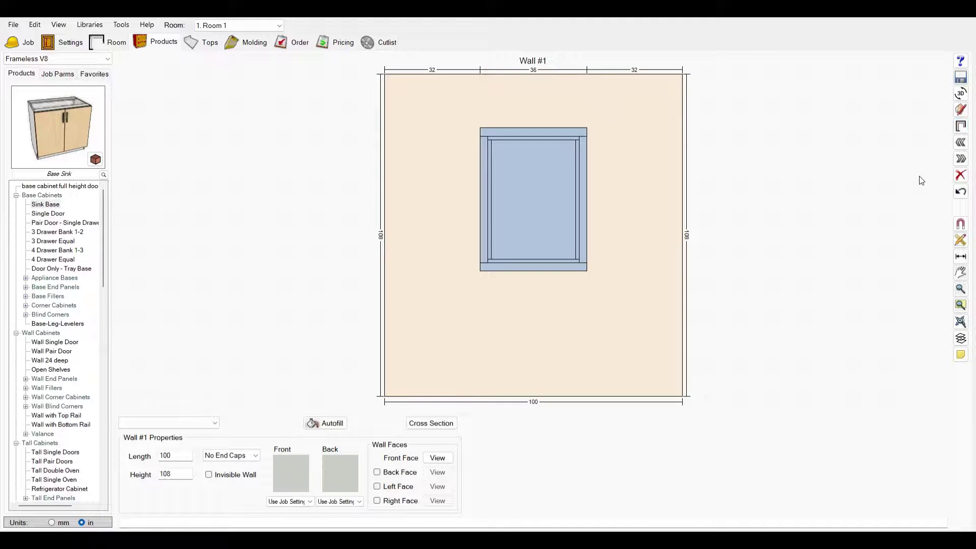
{"action": "left_click", "coordinate": [527, 205]}
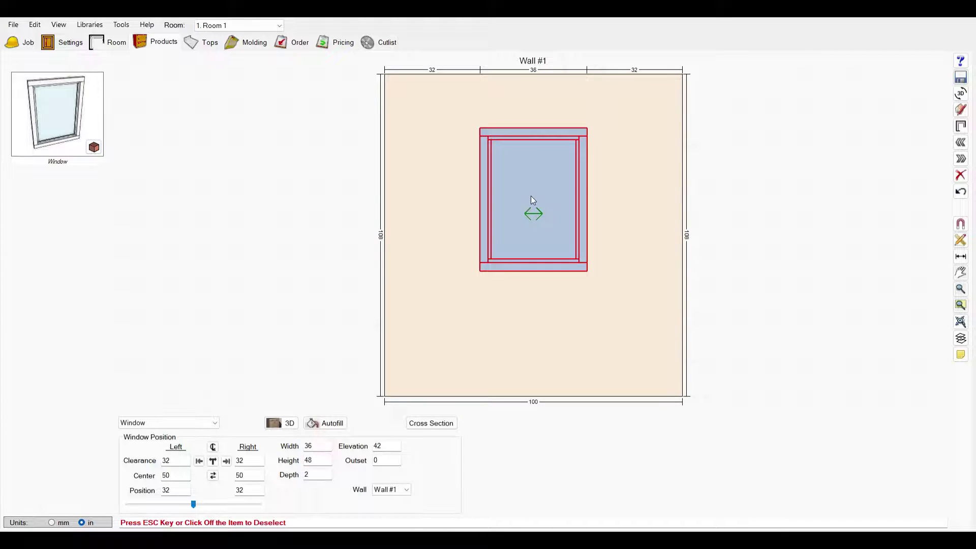
{"action": "left_click_drag", "start_coordinate": [528, 218], "coordinate": [497, 218]}
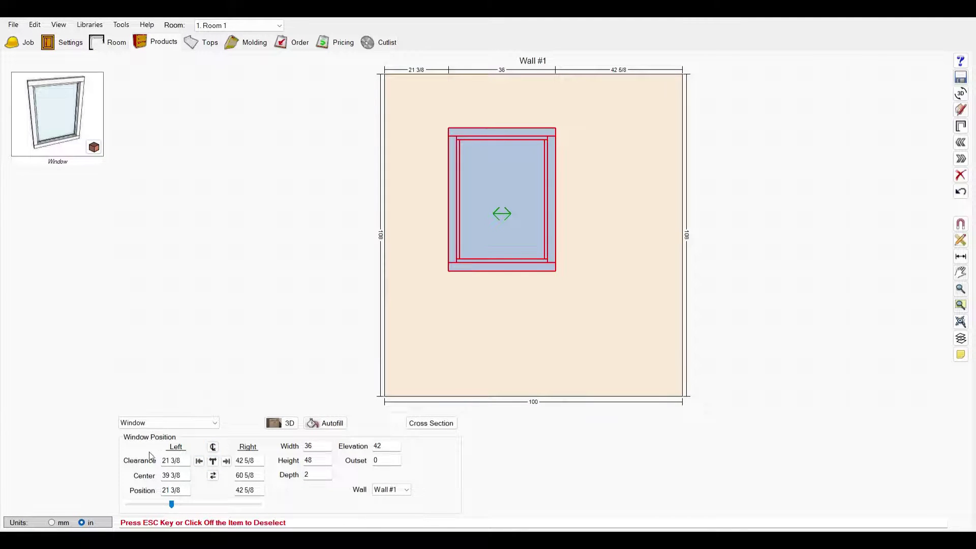
{"action": "left_click", "coordinate": [217, 451]}
{"action": "left_click", "coordinate": [301, 252]}
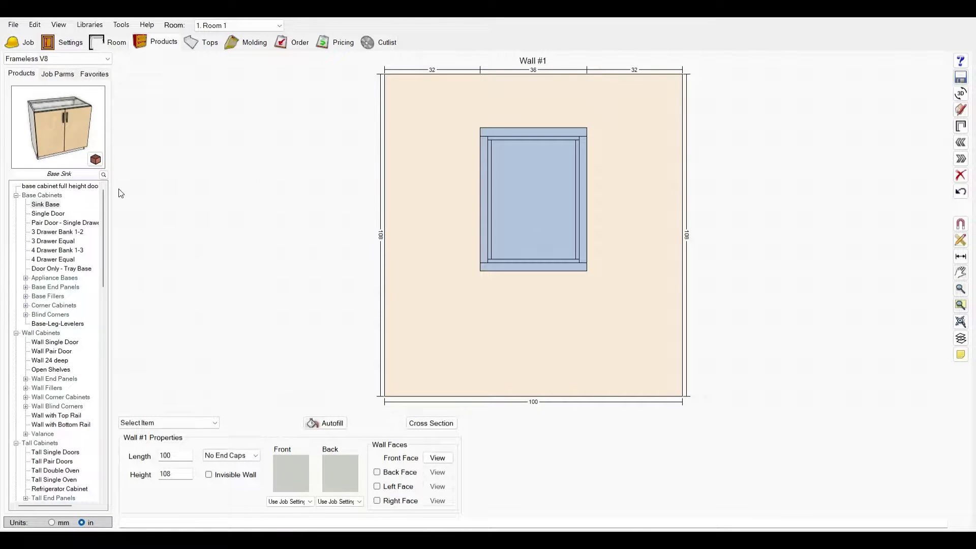
Step: Place a 36-inch Sink Base under the Wall #1 window, centred with 32 inches each side
{"action": "left_click", "coordinate": [47, 205]}
{"action": "left_click_drag", "start_coordinate": [56, 114], "coordinate": [531, 331]}
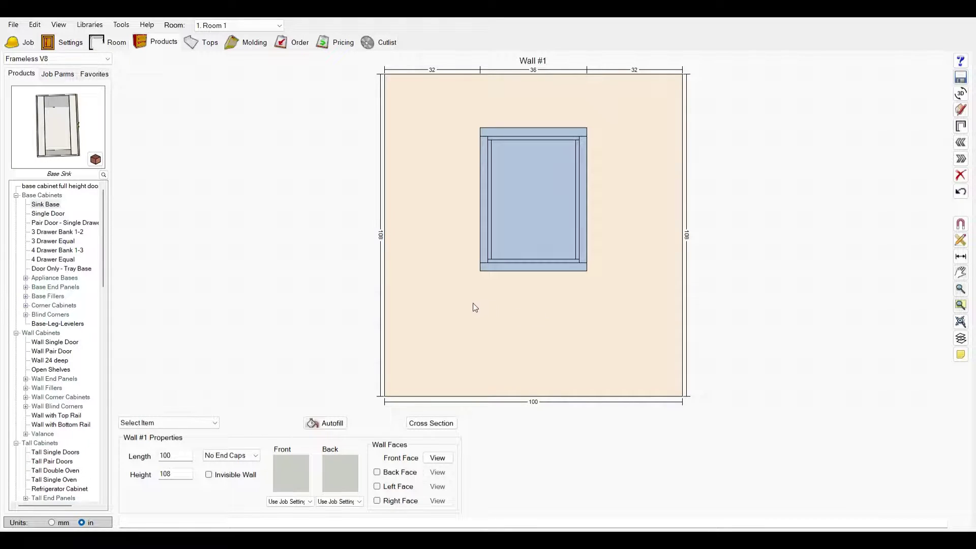
{"action": "left_click", "coordinate": [486, 311]}
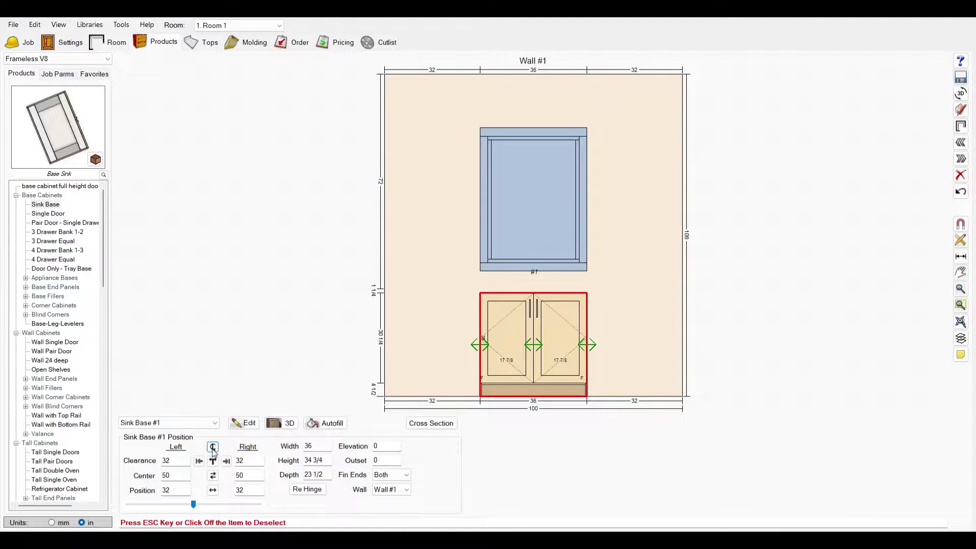
{"action": "left_click", "coordinate": [342, 239]}
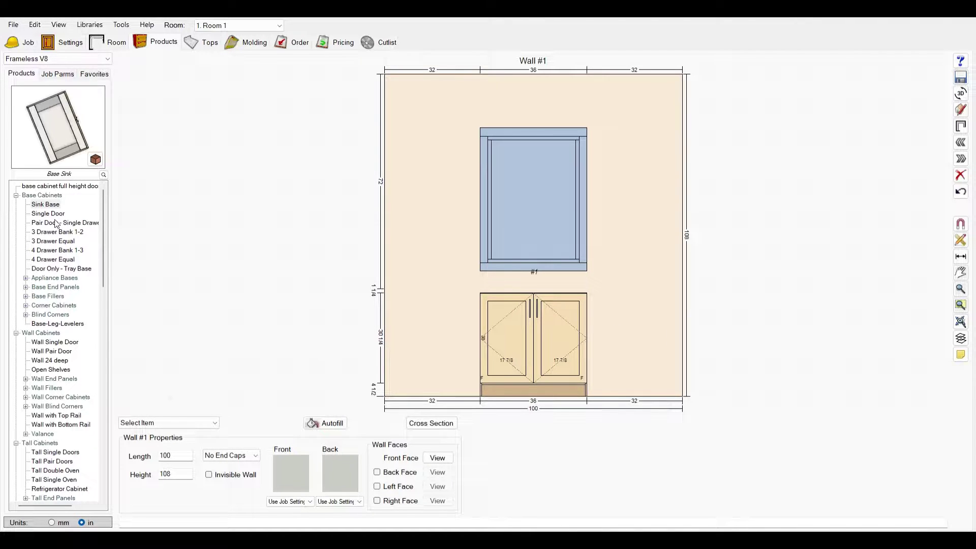
Step: Add 32-inch Pair Door - Single Drawer base cabinets left and right of the sink base
{"action": "left_click", "coordinate": [53, 214]}
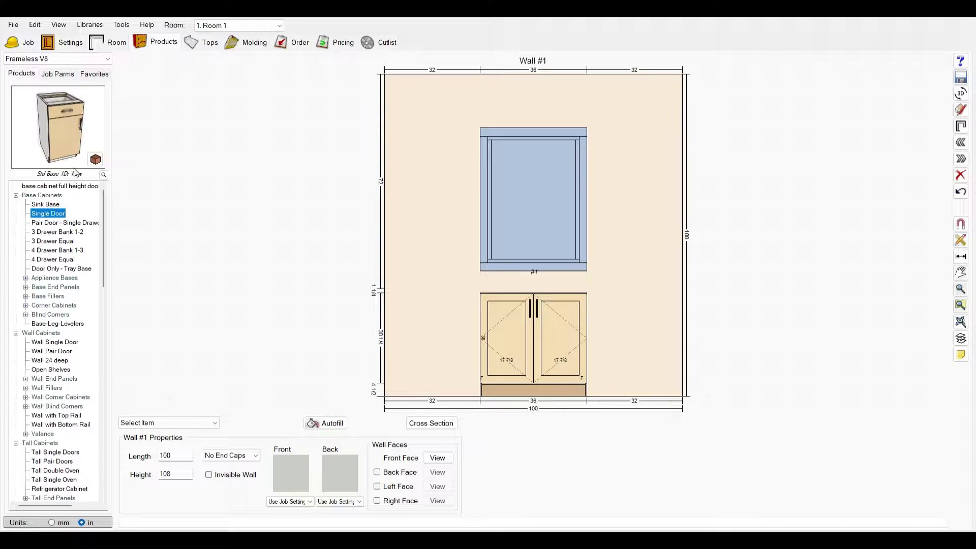
{"action": "left_click", "coordinate": [56, 223]}
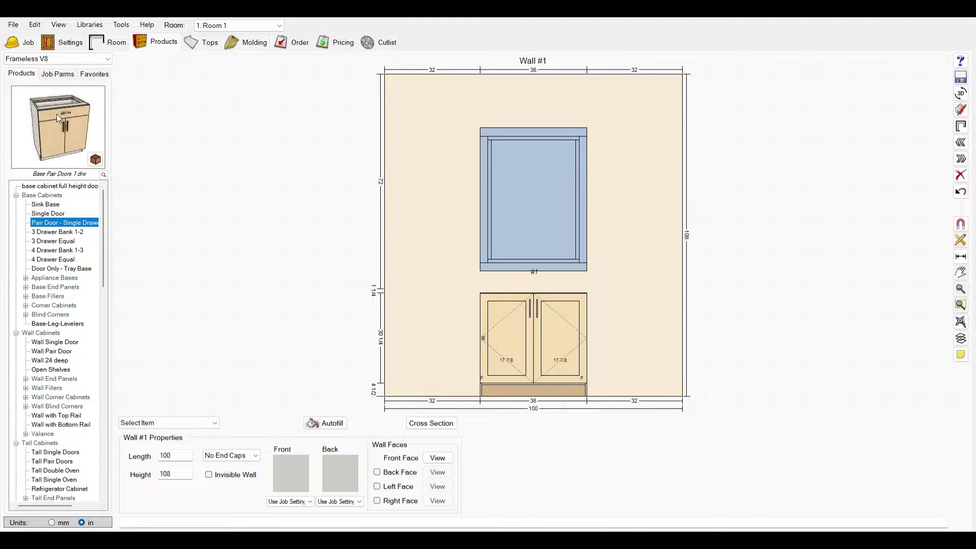
{"action": "left_click_drag", "start_coordinate": [56, 114], "coordinate": [450, 336]}
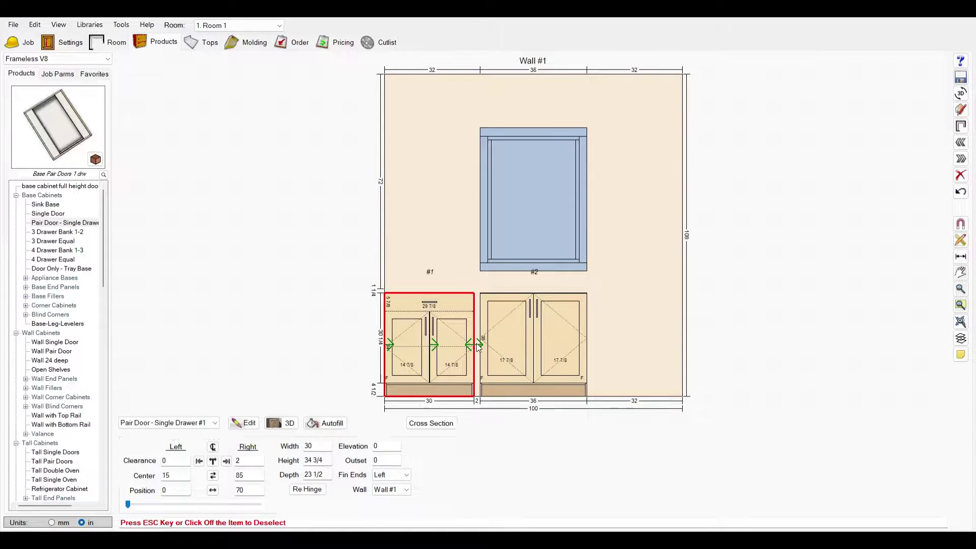
{"action": "mouse_move", "coordinate": [479, 347]}
{"action": "left_mouse_down"}
{"action": "mouse_move", "coordinate": [438, 342]}
{"action": "mouse_move", "coordinate": [480, 346]}
{"action": "left_mouse_up"}
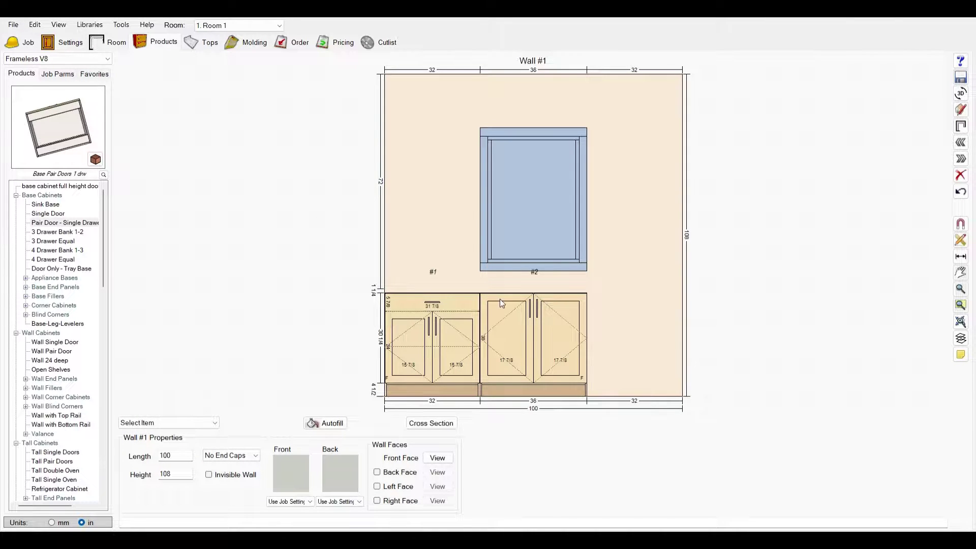
{"action": "left_click", "coordinate": [598, 323]}
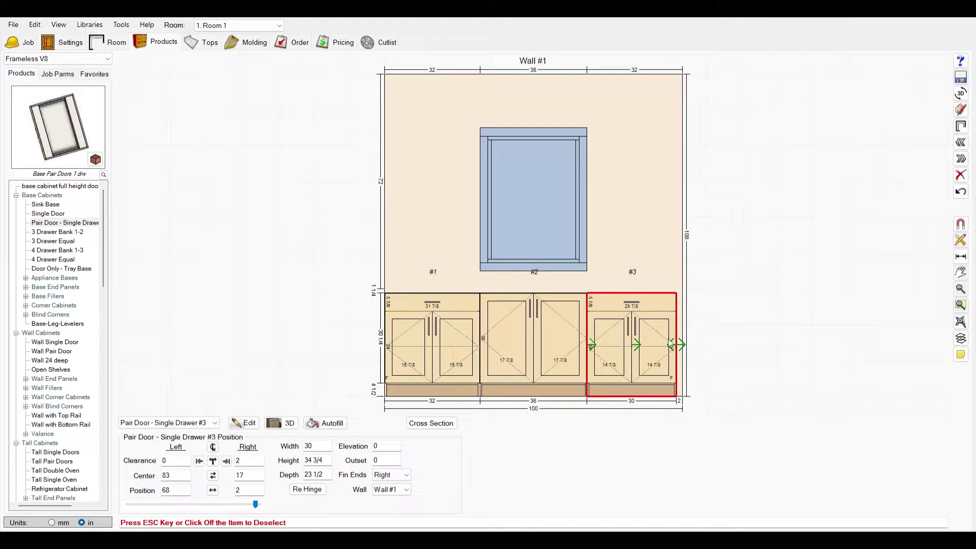
{"action": "left_click", "coordinate": [737, 279]}
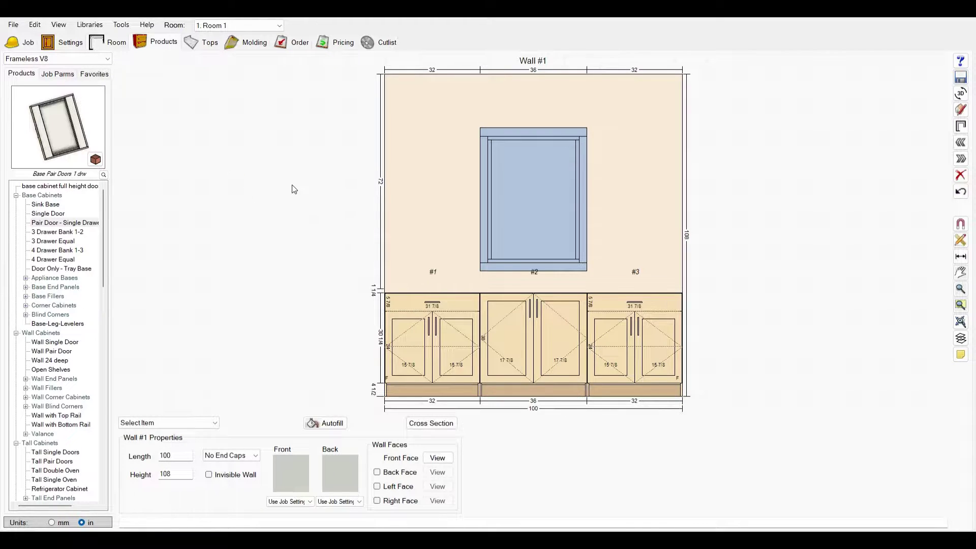
Step: Hang Wall Pair Door cabinets beside the window: #4 widened to 30 inches, #5 at 28 1/2
{"action": "scroll", "coordinate": [176, 289], "scroll_direction": "down", "scroll_amount": 1}
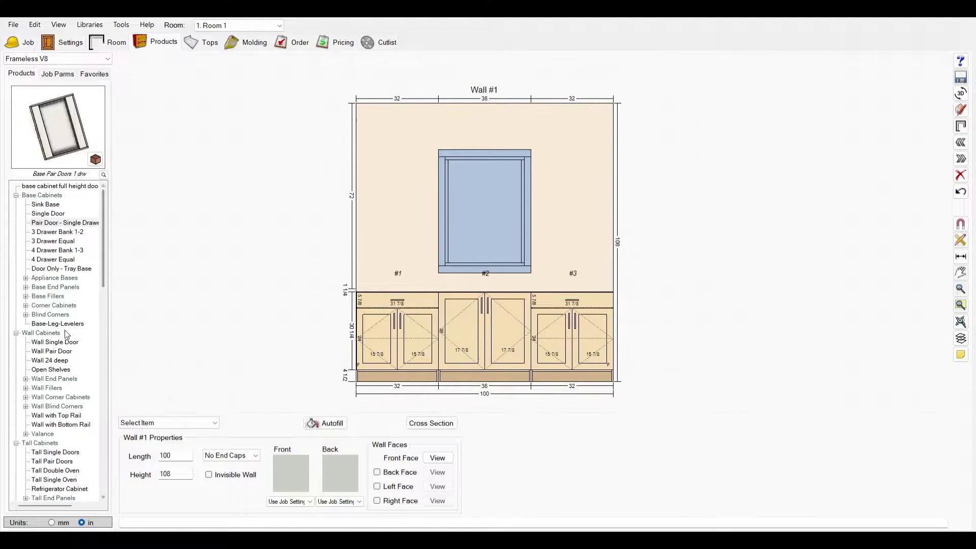
{"action": "left_click", "coordinate": [55, 342]}
{"action": "left_click", "coordinate": [56, 351]}
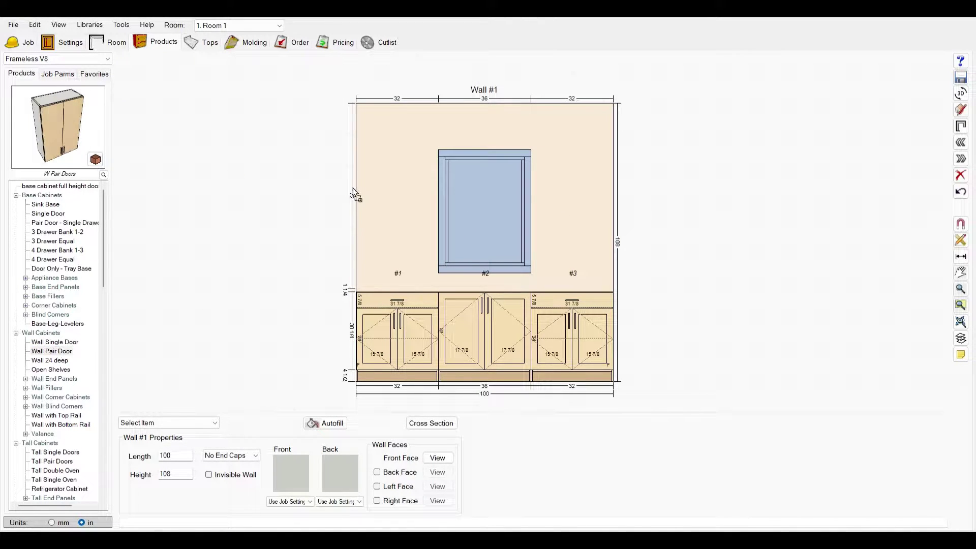
{"action": "left_click", "coordinate": [396, 175]}
{"action": "left_click_drag", "start_coordinate": [428, 188], "coordinate": [437, 187]}
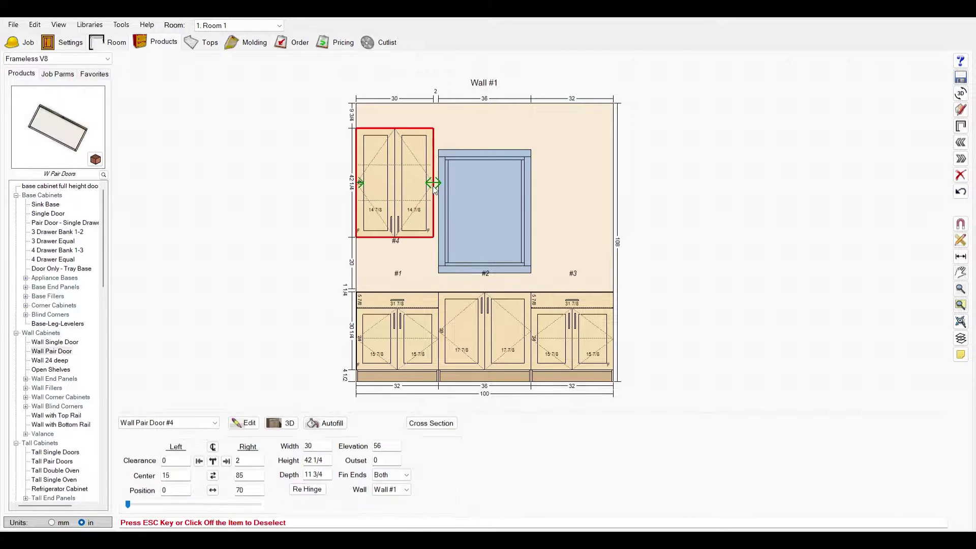
{"action": "left_click", "coordinate": [249, 193]}
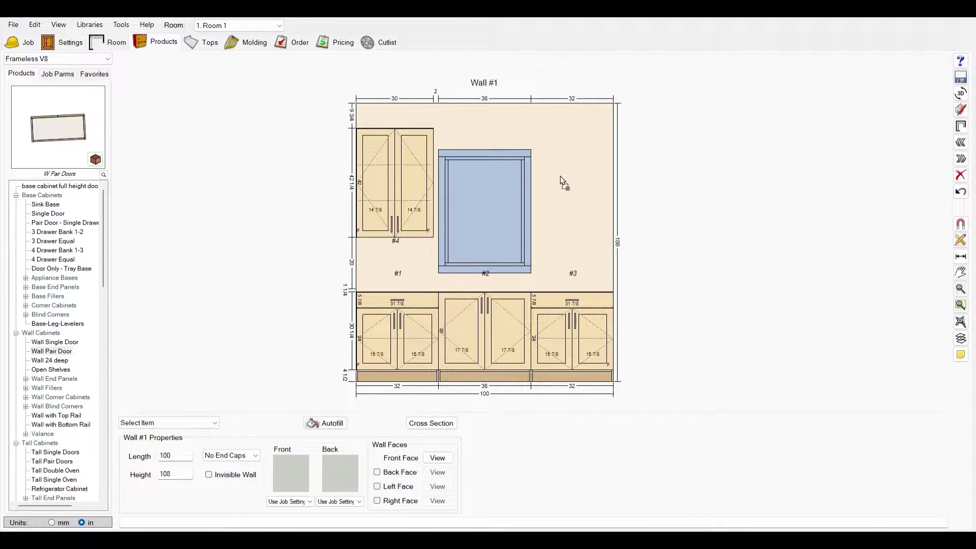
{"action": "left_click", "coordinate": [571, 184]}
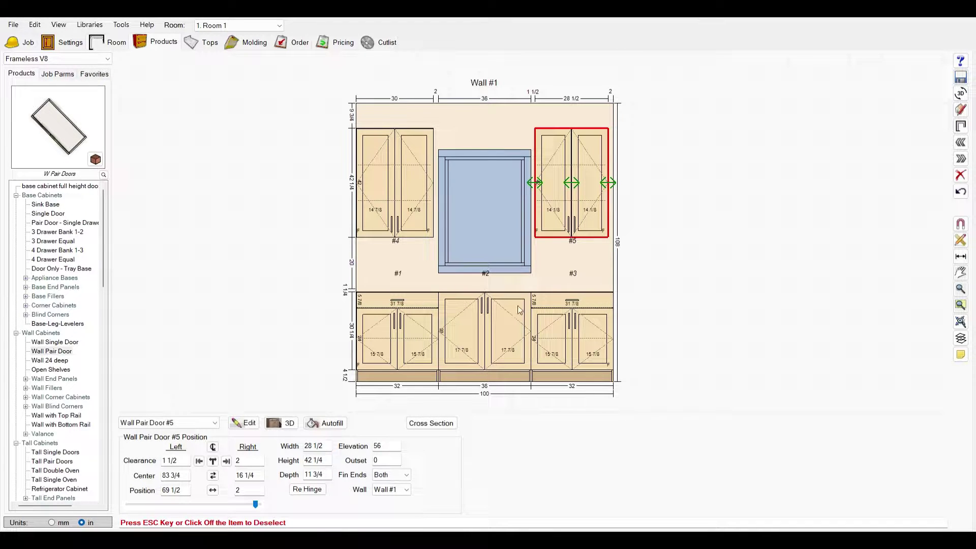
{"action": "left_click", "coordinate": [400, 202]}
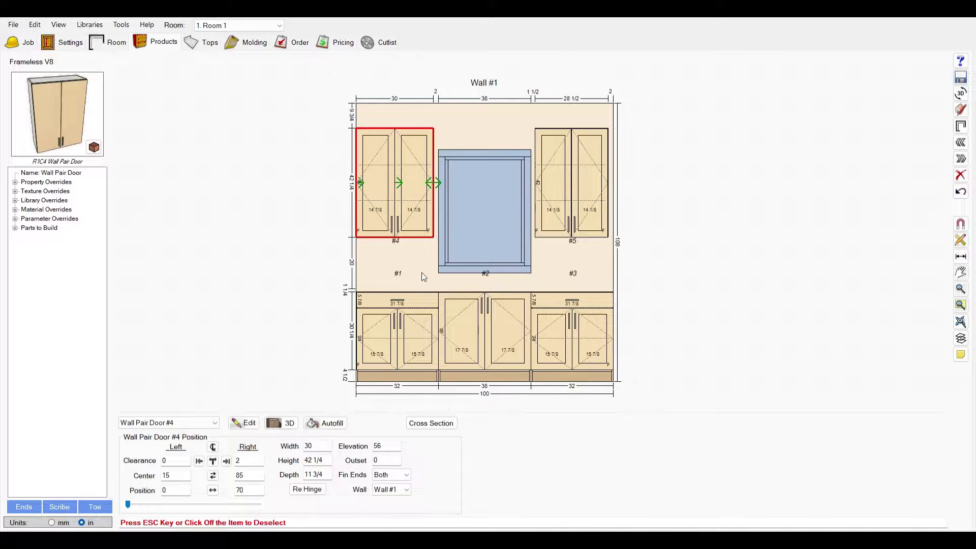
Step: Change wall cabinet #5's finished ends from Both to None, then view the floor plan
{"action": "left_click", "coordinate": [563, 246]}
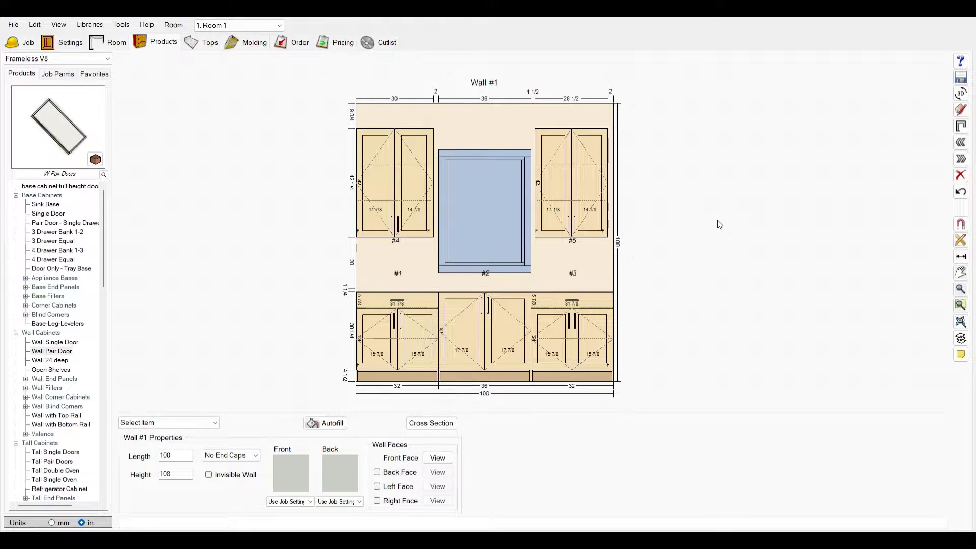
{"action": "left_click", "coordinate": [599, 210]}
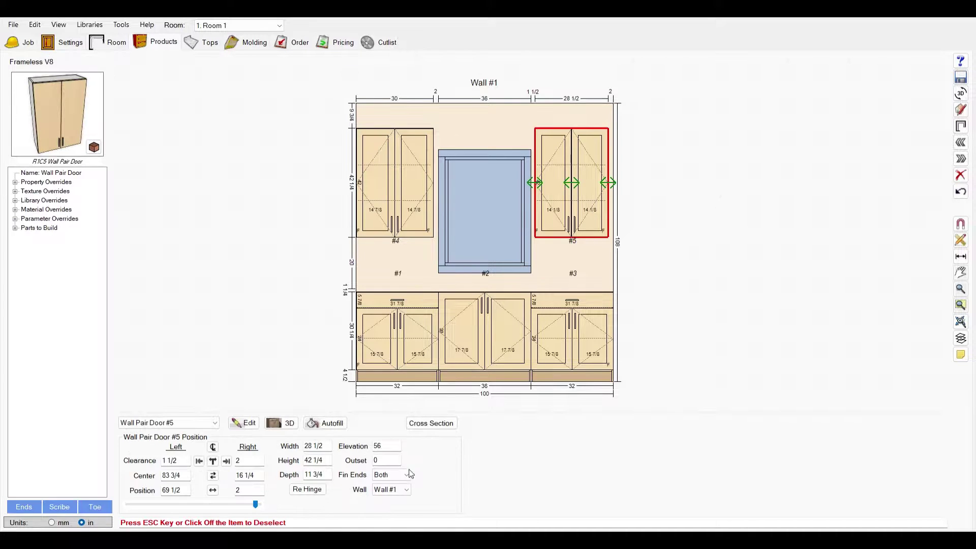
{"action": "key", "text": "n"}
{"action": "left_click", "coordinate": [293, 233]}
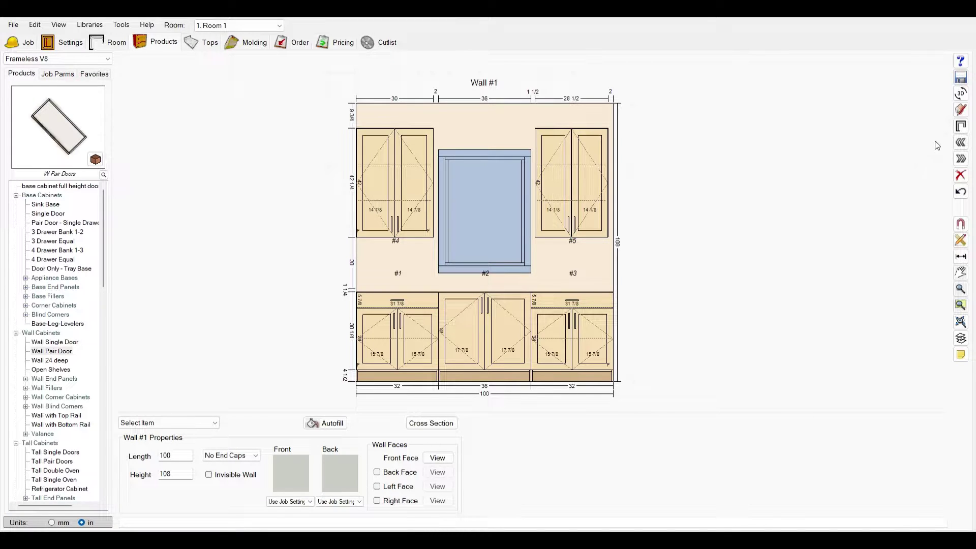
{"action": "left_click", "coordinate": [961, 94]}
Step: Add a 32-inch Double Sink to Wall #1 from the room's Sinks settings
{"action": "left_click", "coordinate": [115, 45]}
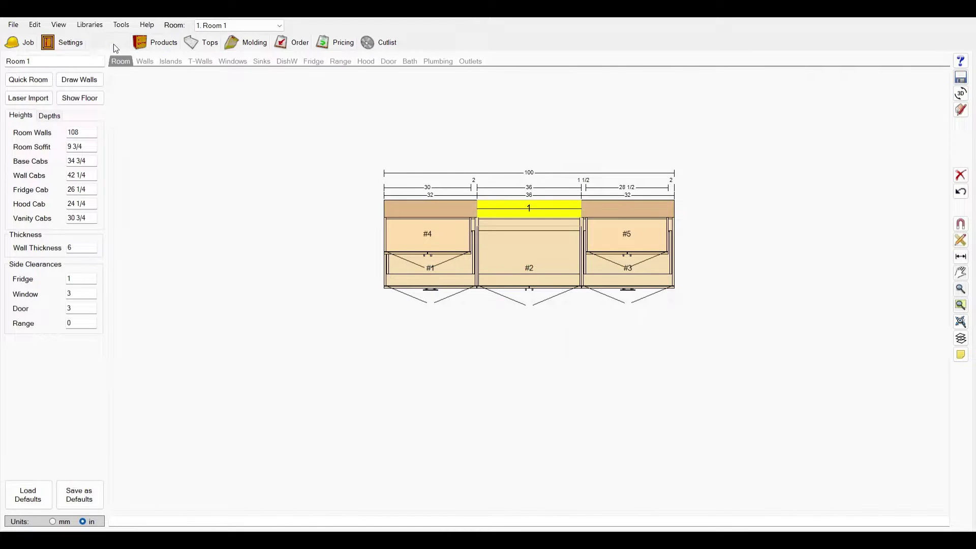
{"action": "left_click", "coordinate": [262, 61]}
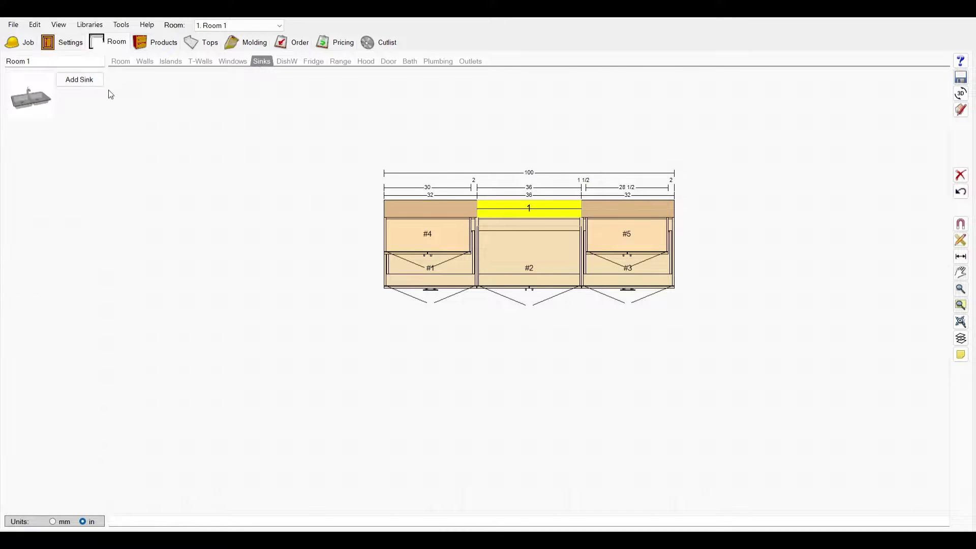
{"action": "left_click", "coordinate": [79, 79]}
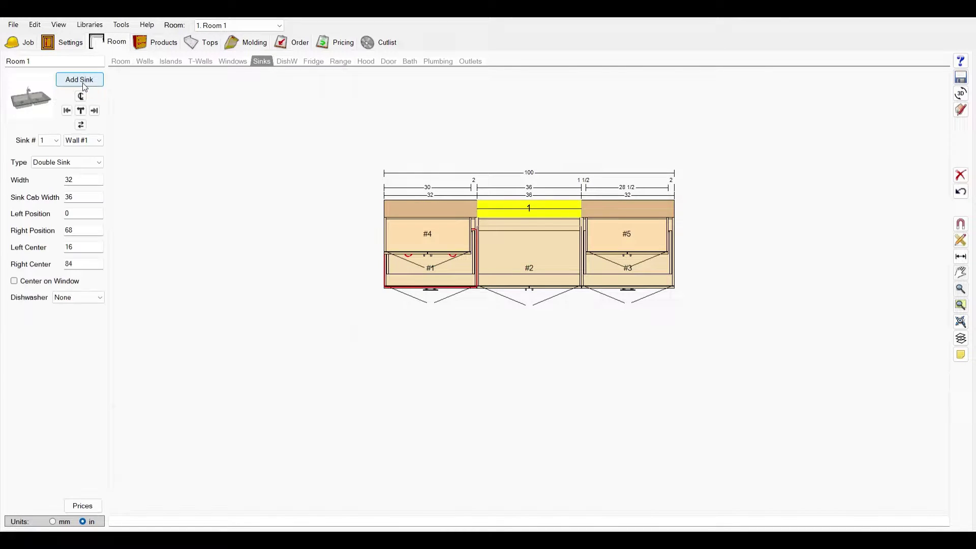
{"action": "left_click", "coordinate": [422, 265]}
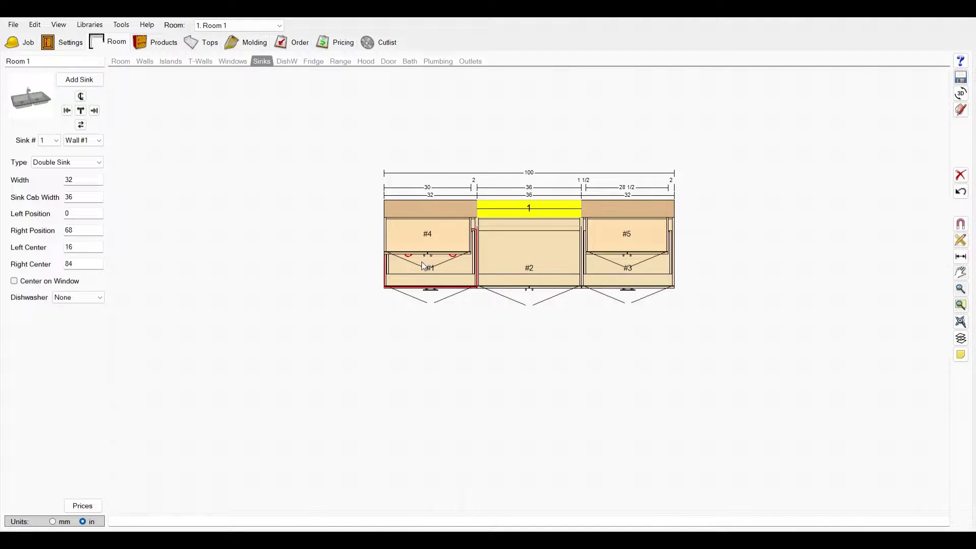
{"action": "left_click", "coordinate": [162, 47]}
Step: In the Wall #1 elevation, move the double sink right so it centres over sink base #2
{"action": "left_click", "coordinate": [961, 127]}
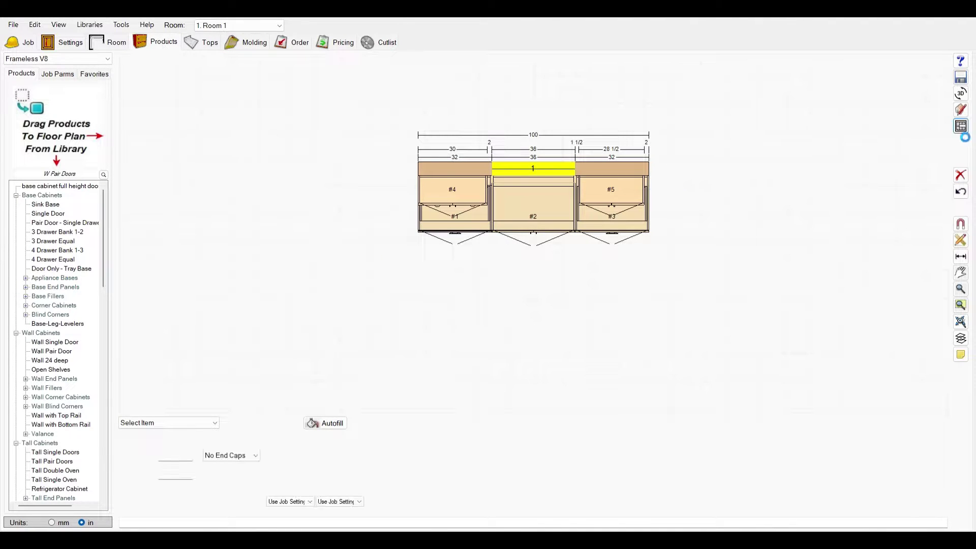
{"action": "left_click", "coordinate": [398, 289]}
{"action": "left_click_drag", "start_coordinate": [398, 291], "coordinate": [485, 295]}
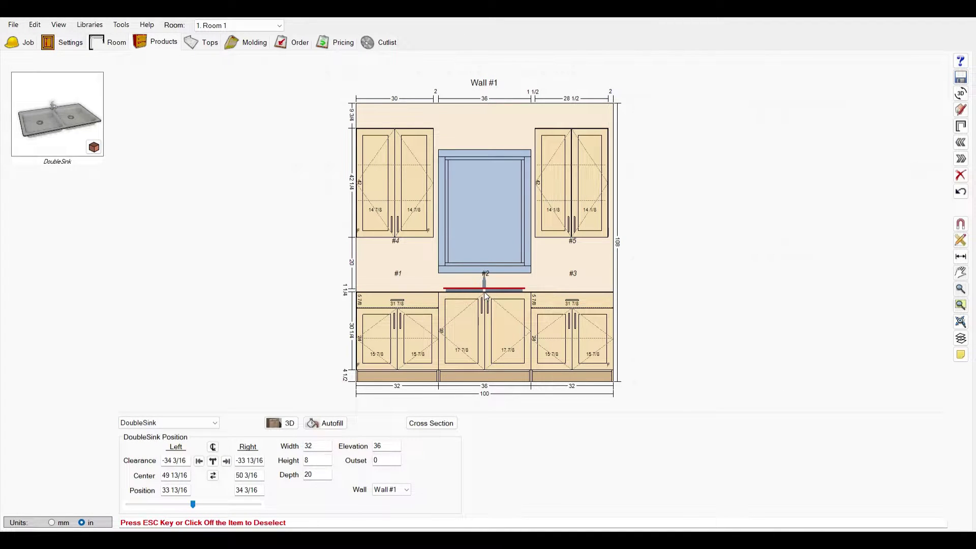
{"action": "left_click", "coordinate": [640, 245]}
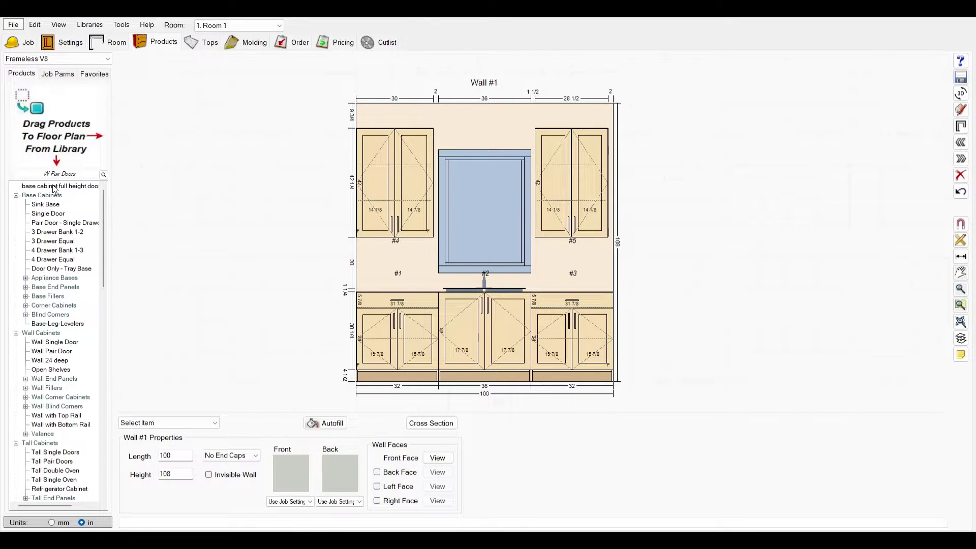
Step: Display the 253-inch Wall #1 elevation and inspect wall cabinet #19 and oven cabinet #8
{"action": "left_click", "coordinate": [233, 207]}
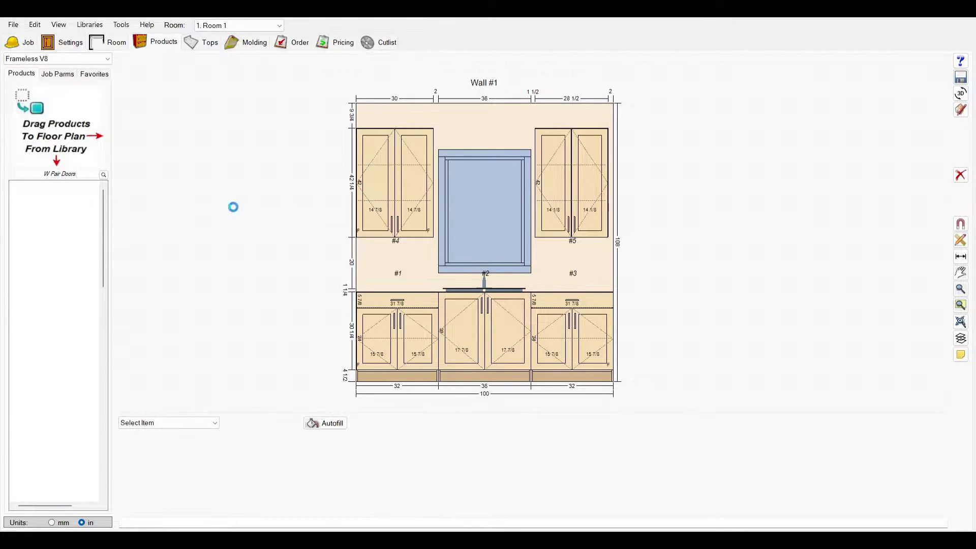
{"action": "left_click", "coordinate": [543, 102]}
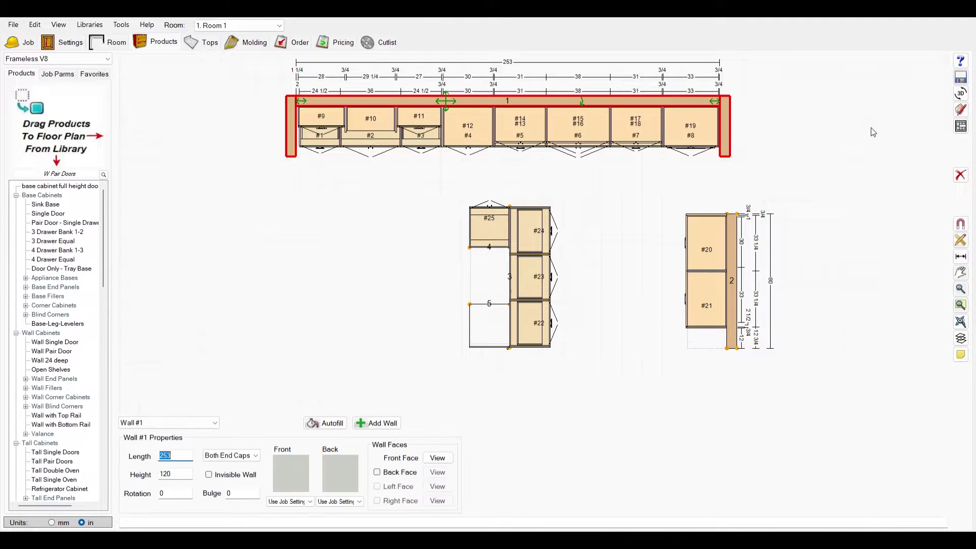
{"action": "left_click", "coordinate": [961, 126]}
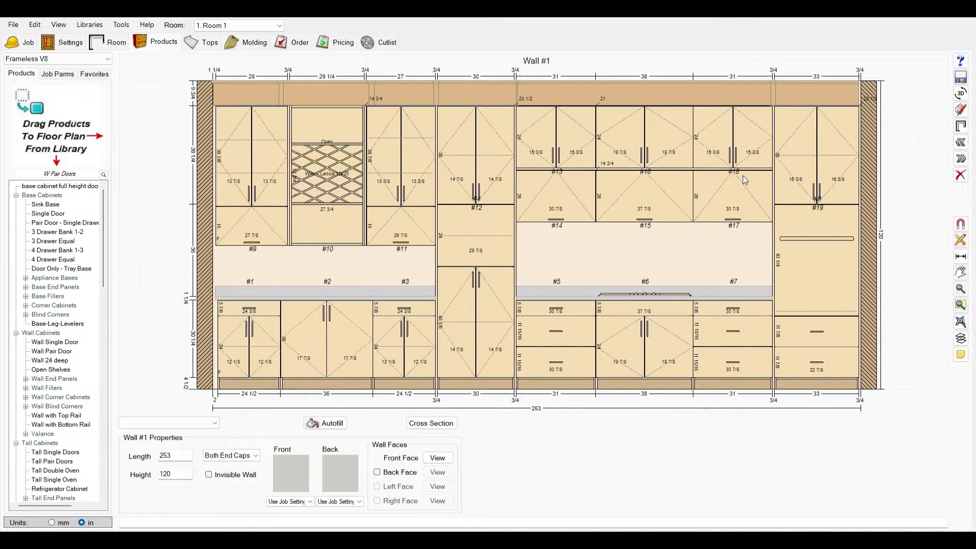
{"action": "scroll", "coordinate": [535, 267], "scroll_direction": "down", "scroll_amount": 2}
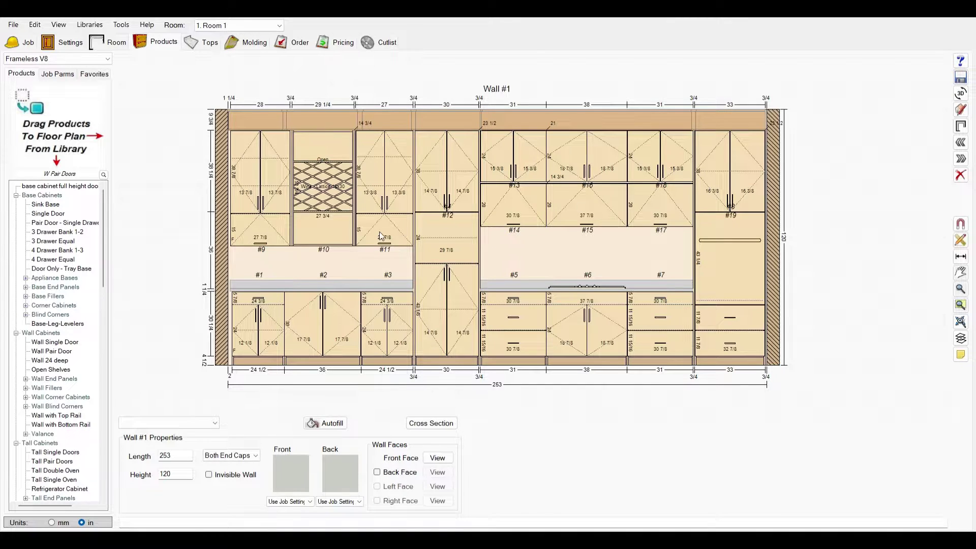
{"action": "scroll", "coordinate": [384, 229], "scroll_direction": "down", "scroll_amount": 4}
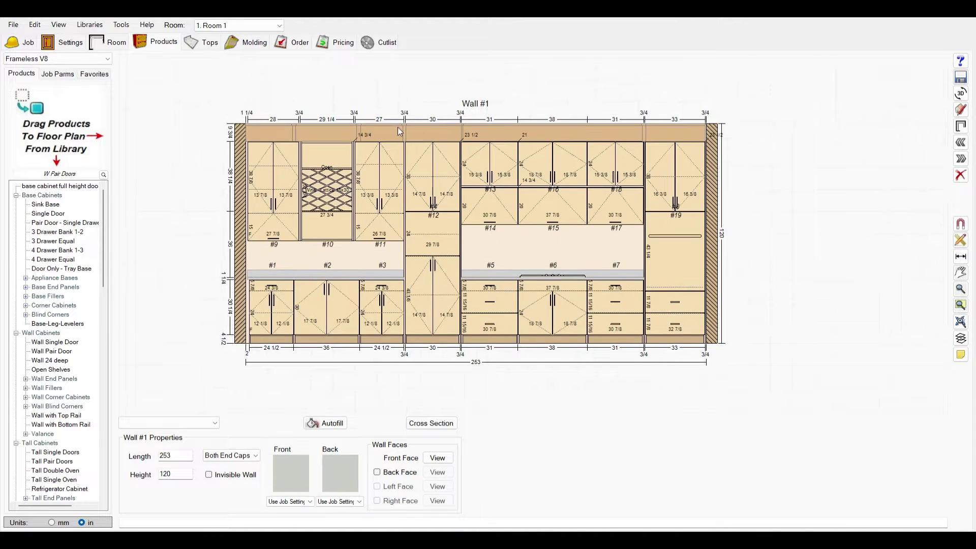
{"action": "scroll", "coordinate": [471, 375], "scroll_direction": "up", "scroll_amount": 1}
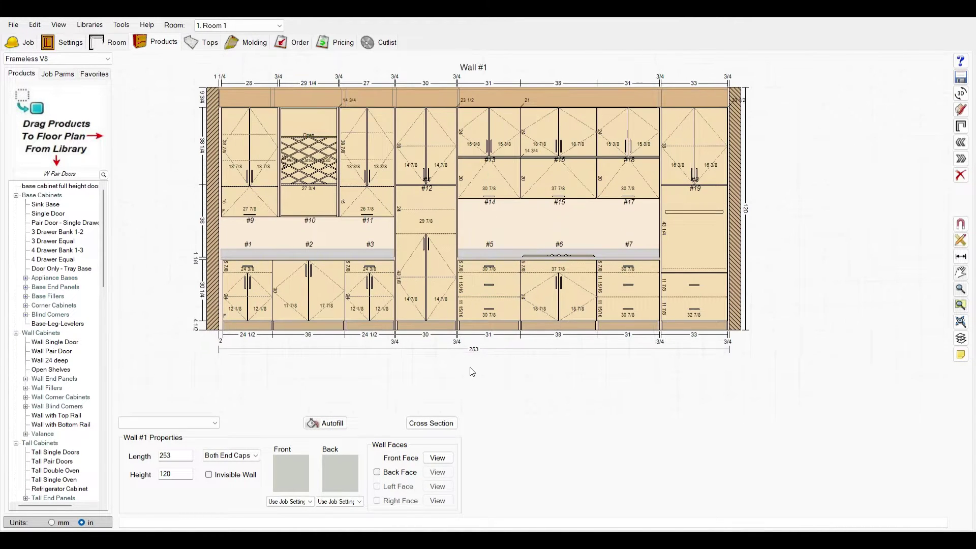
{"action": "left_click", "coordinate": [682, 176]}
{"action": "left_click", "coordinate": [694, 214]}
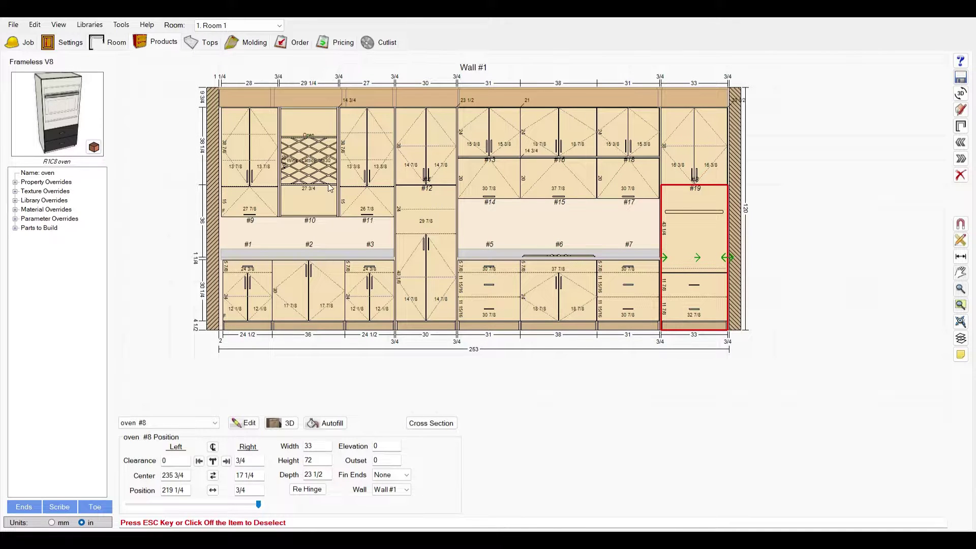
Step: Cycle through the Wall #2–#5 elevations, including the wine cooler wall, back to the floor plan
{"action": "left_click", "coordinate": [959, 159]}
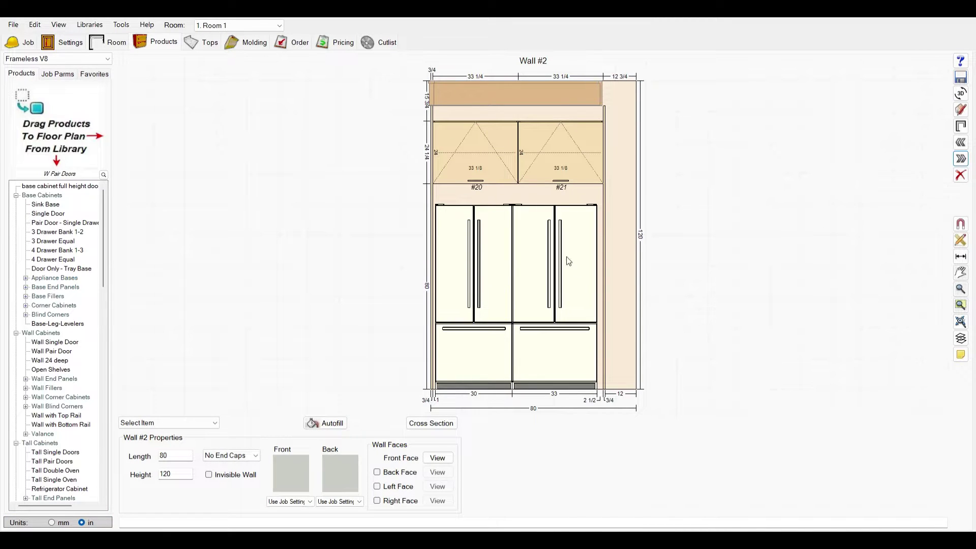
{"action": "left_click", "coordinate": [961, 160]}
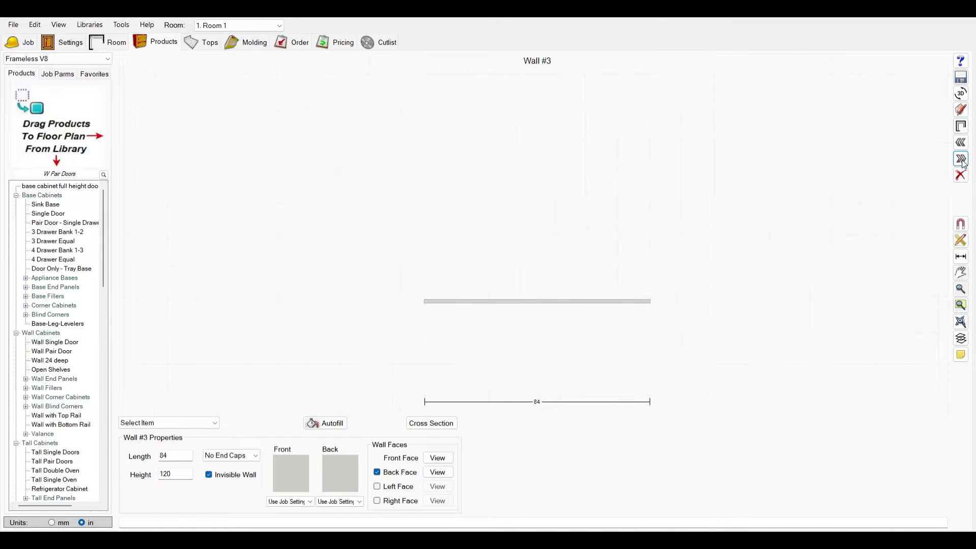
{"action": "left_click", "coordinate": [961, 160]}
{"action": "left_click", "coordinate": [962, 159]}
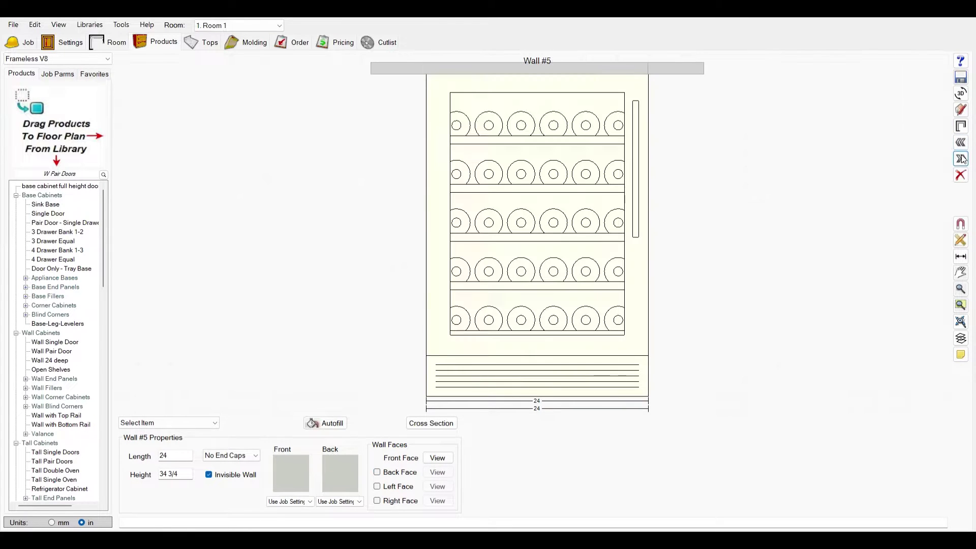
{"action": "left_click", "coordinate": [961, 159]}
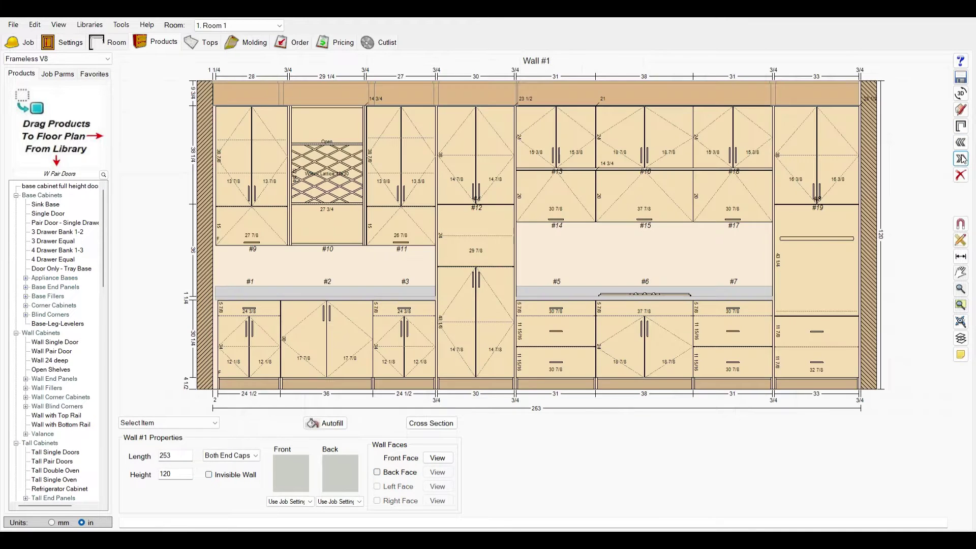
{"action": "left_click", "coordinate": [961, 126]}
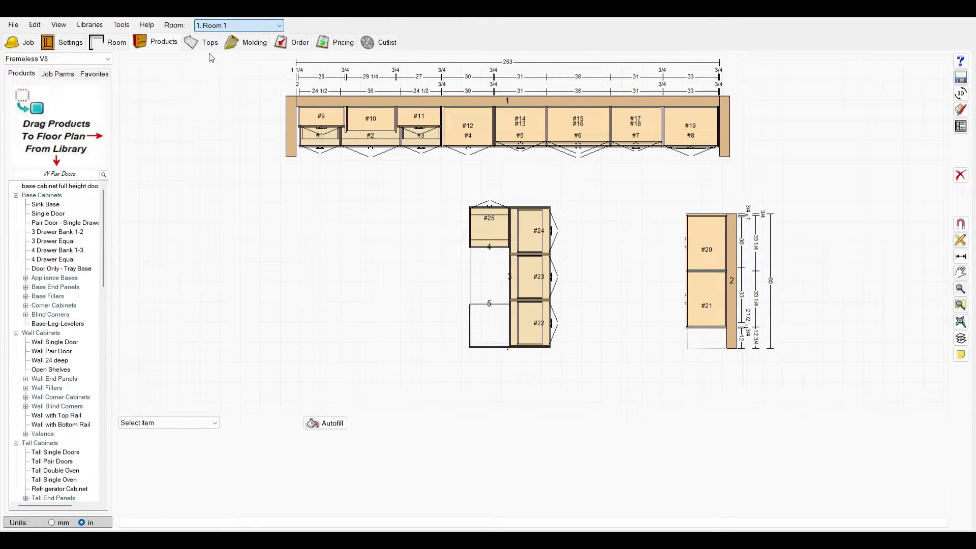
Step: Show the Laundry room's 65-inch Wall #1 elevation and inspect both washers and wall cabinets #1–#2
{"action": "key", "text": "Down"}
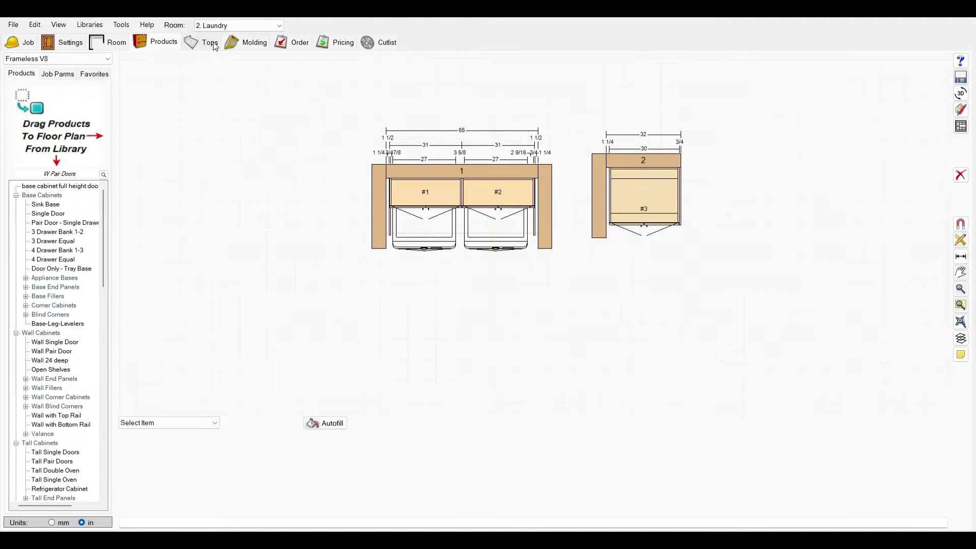
{"action": "left_click", "coordinate": [960, 126]}
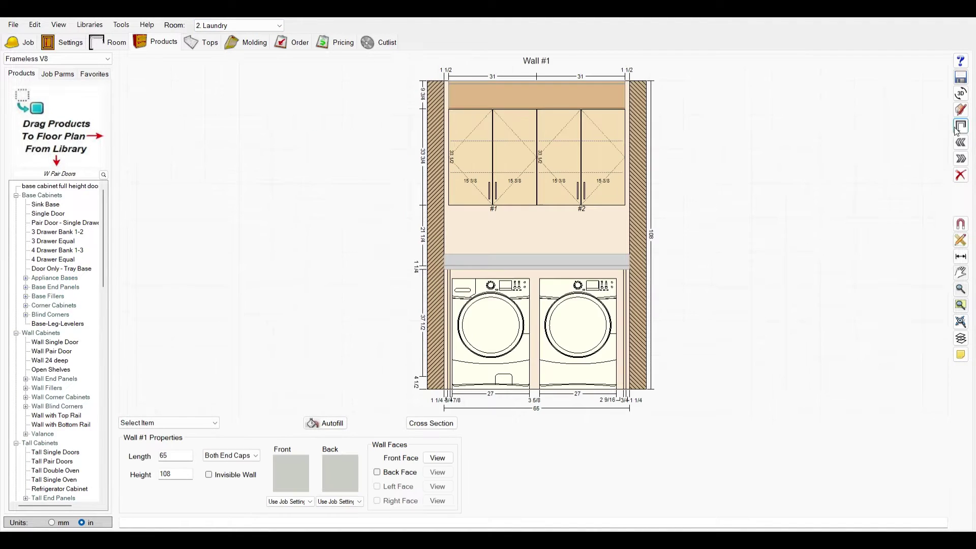
{"action": "left_click", "coordinate": [539, 343]}
{"action": "left_click", "coordinate": [493, 342]}
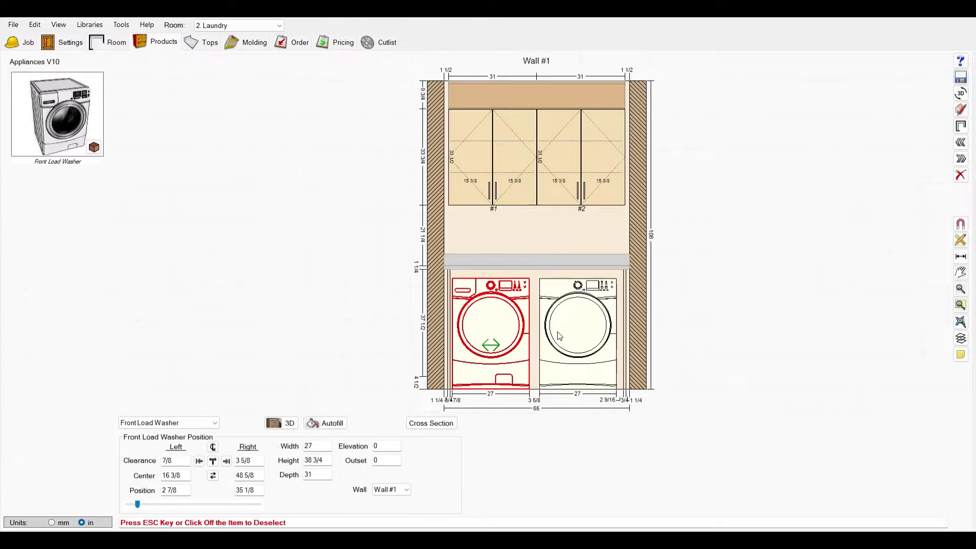
{"action": "left_click", "coordinate": [508, 203]}
{"action": "left_click", "coordinate": [571, 146]}
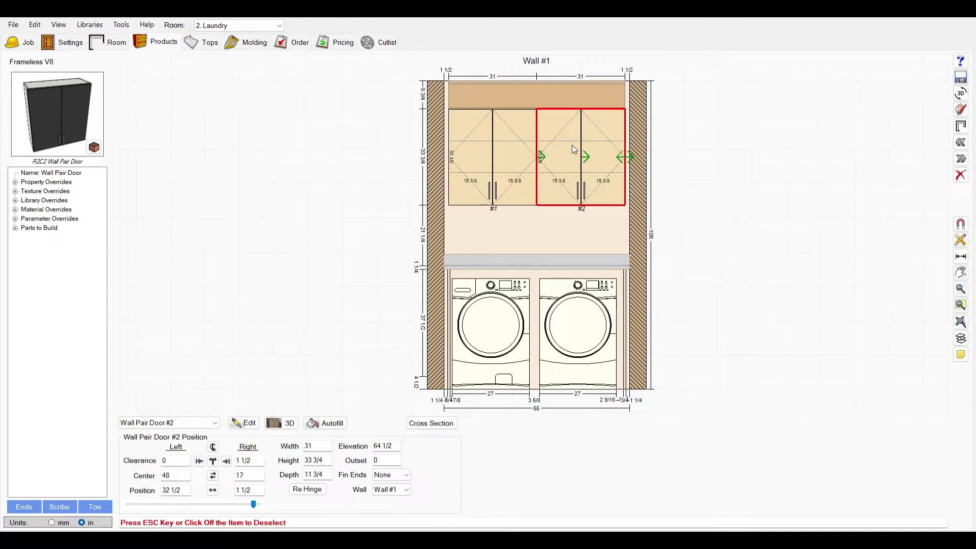
{"action": "left_click", "coordinate": [677, 147]}
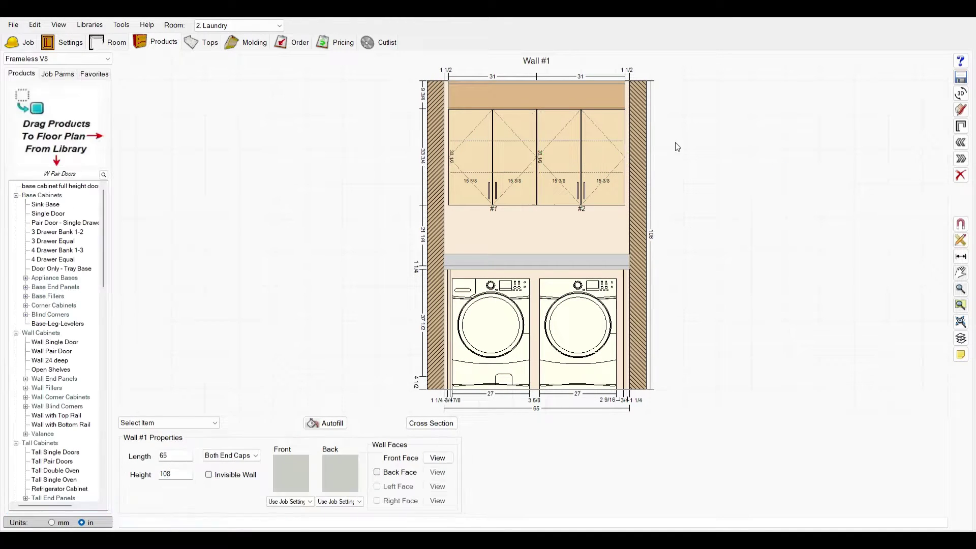
Step: Switch to the Baths room and inspect vanity cabinet #4 and Vanity Sink Base #3 on Wall #2
{"action": "key", "text": "Down"}
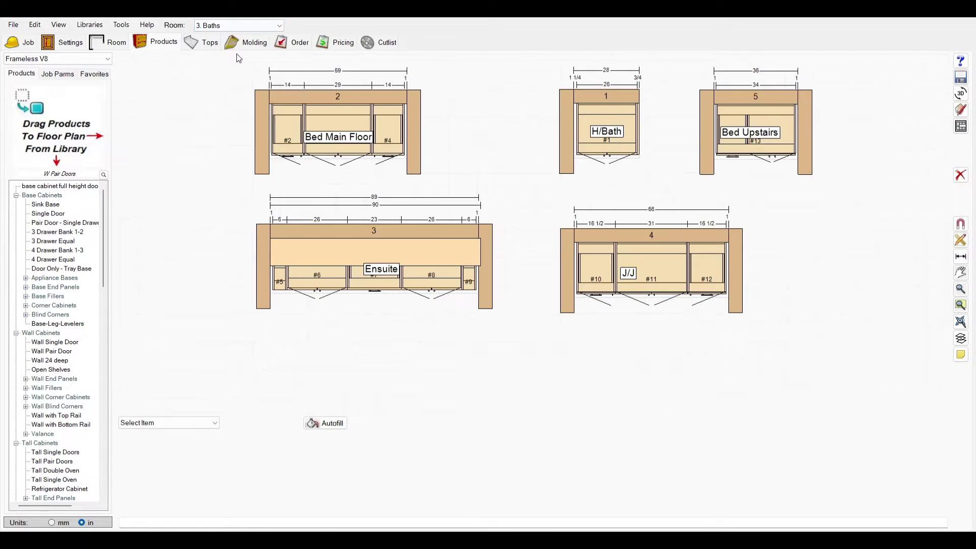
{"action": "left_click", "coordinate": [422, 150]}
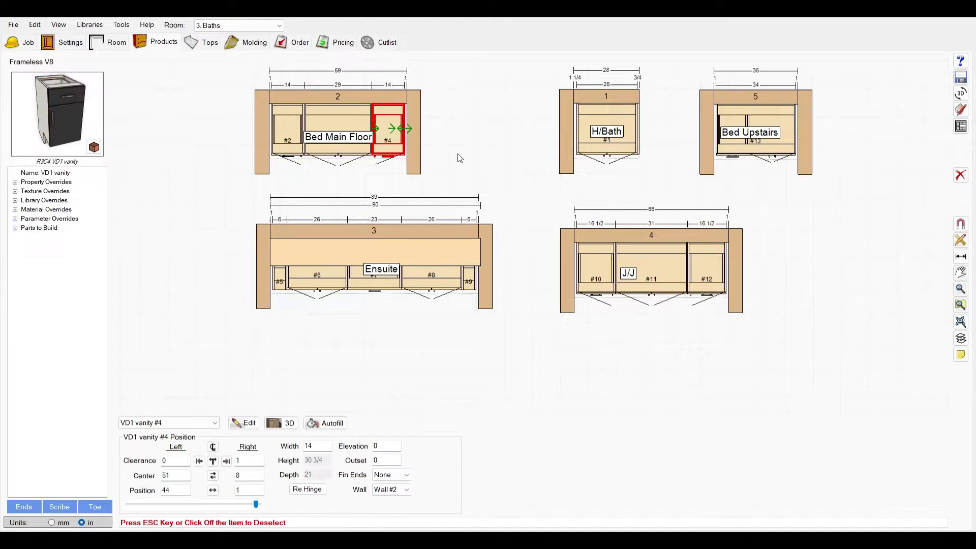
{"action": "left_click", "coordinate": [961, 126]}
{"action": "left_click", "coordinate": [961, 126]}
{"action": "left_click", "coordinate": [359, 117]}
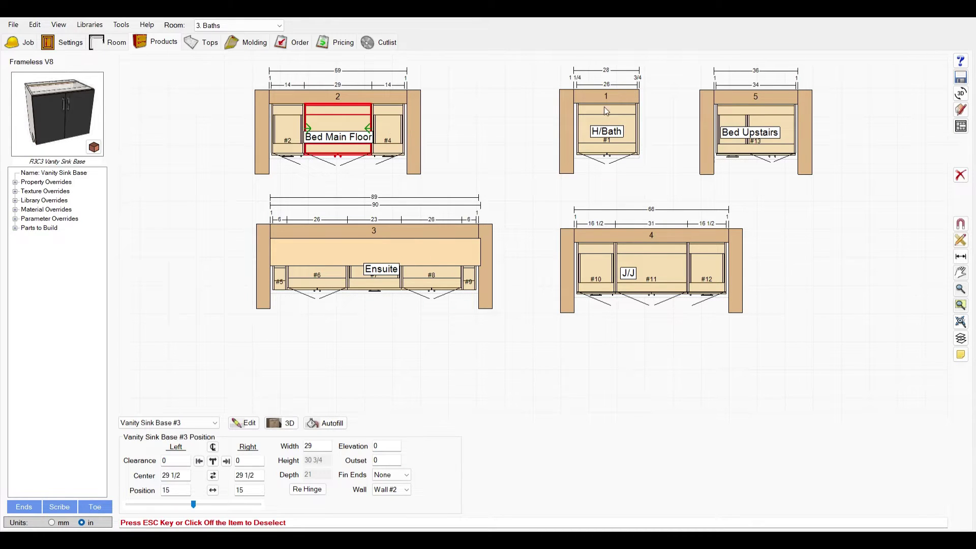
{"action": "left_click", "coordinate": [961, 126]}
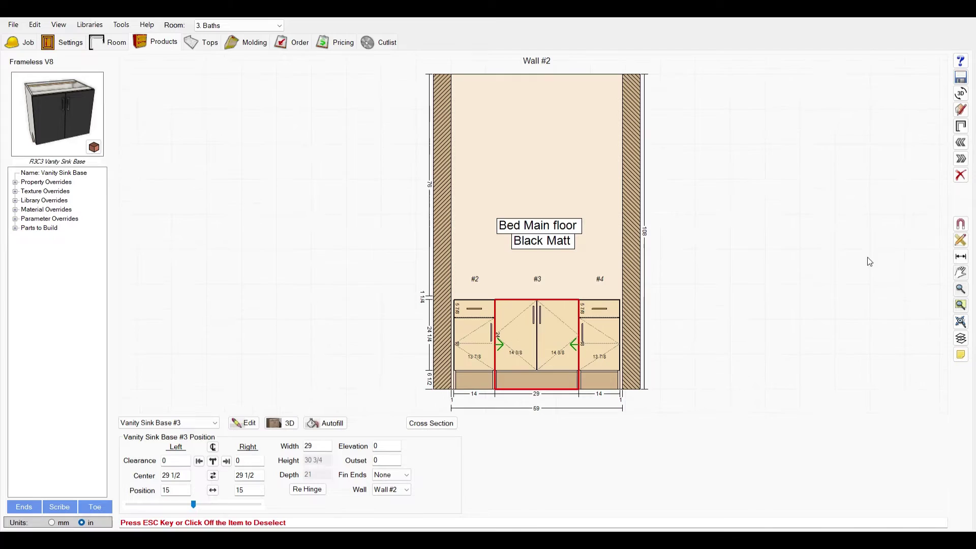
Step: Step through the Ensuite, J/J, Bed Upstairs and H/Bath wall elevations, then return to Room 1
{"action": "left_click", "coordinate": [961, 158]}
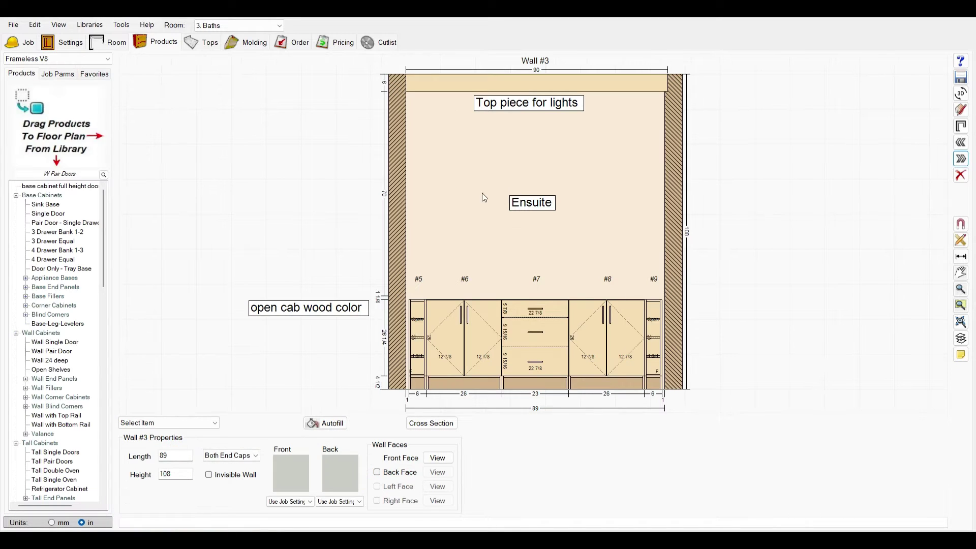
{"action": "left_click", "coordinate": [962, 159]}
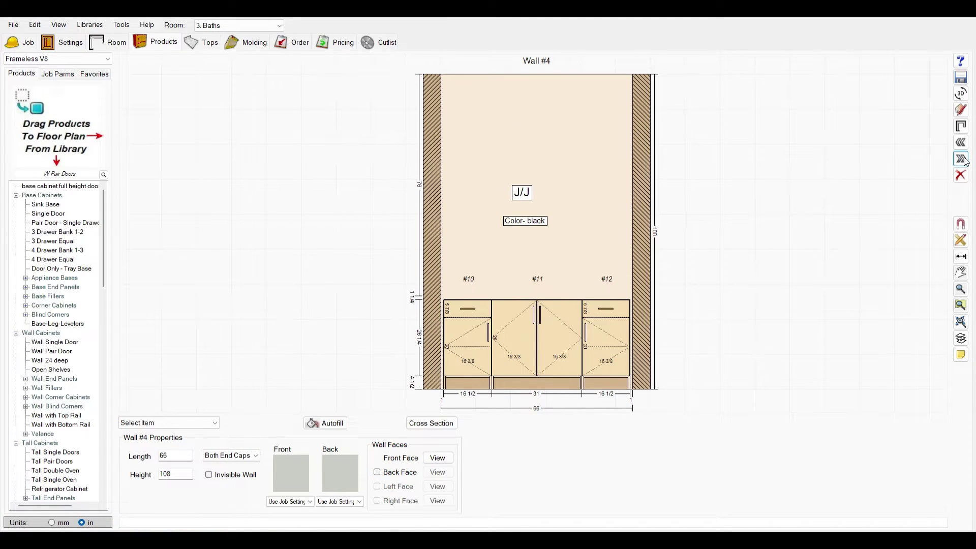
{"action": "left_click", "coordinate": [961, 158]}
{"action": "left_click", "coordinate": [961, 159]}
{"action": "left_click", "coordinate": [961, 159]}
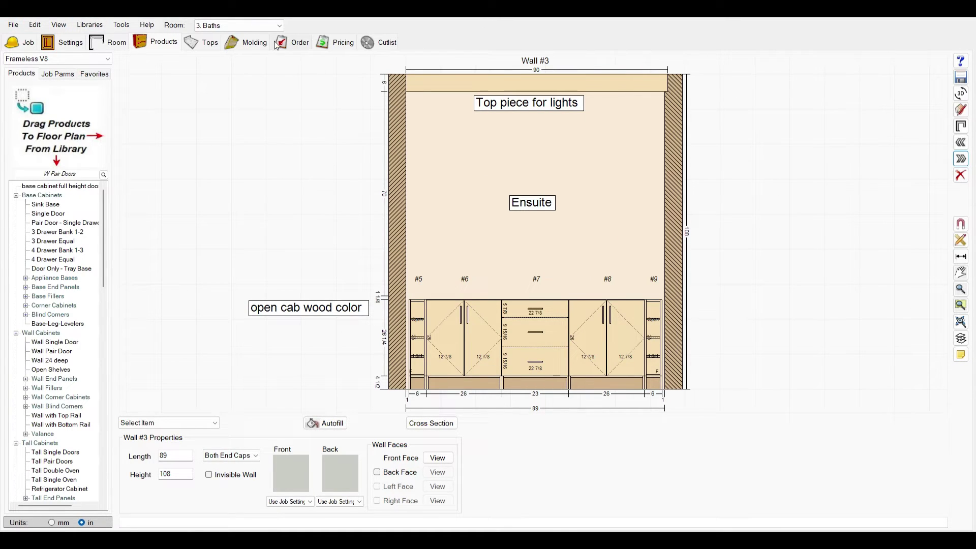
{"action": "left_click", "coordinate": [239, 25]}
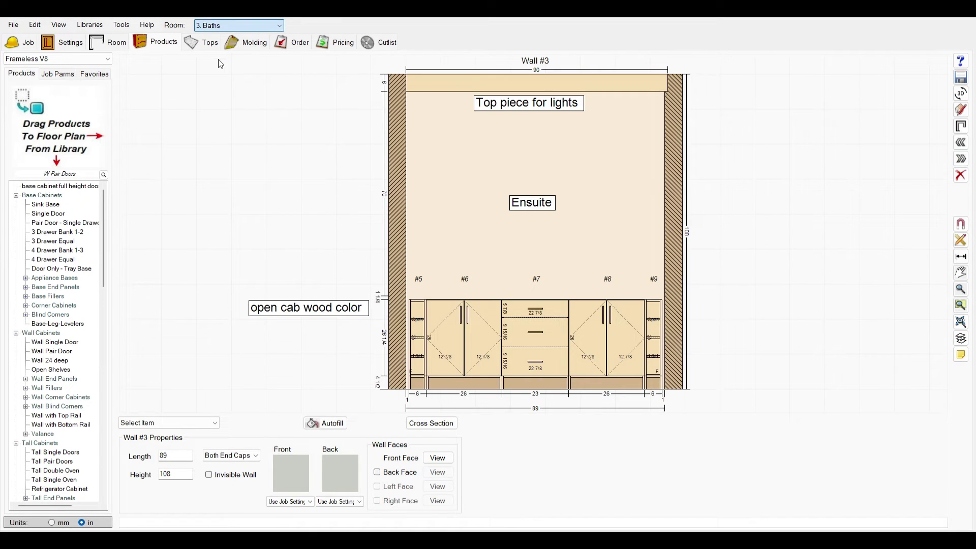
{"action": "scroll", "coordinate": [241, 28], "scroll_direction": "down", "scroll_amount": 1}
{"action": "scroll", "coordinate": [227, 39], "scroll_direction": "up", "scroll_amount": 3}
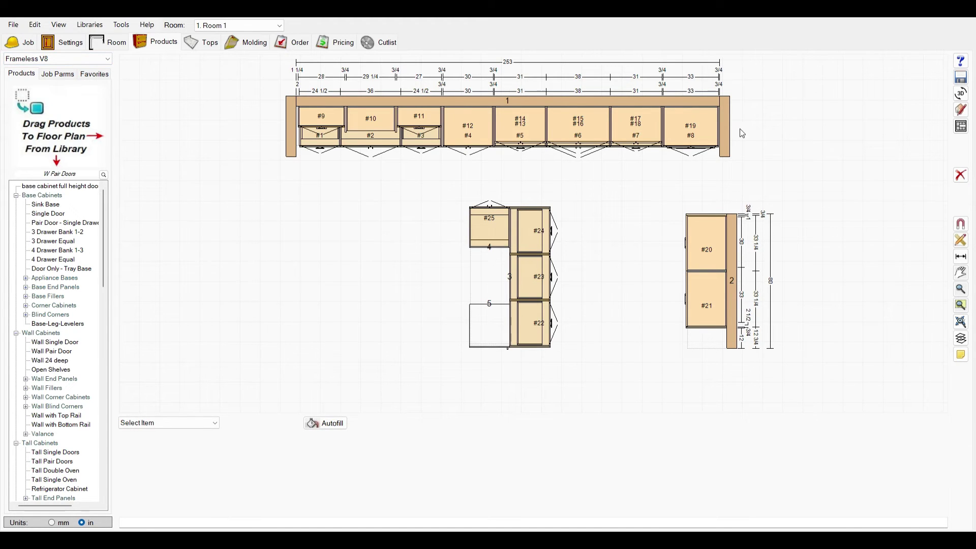
Step: Select Fridge New Cab #19 at the right end of Wall 1 to show its 33 x 38 1/4 properties
{"action": "left_click", "coordinate": [690, 150]}
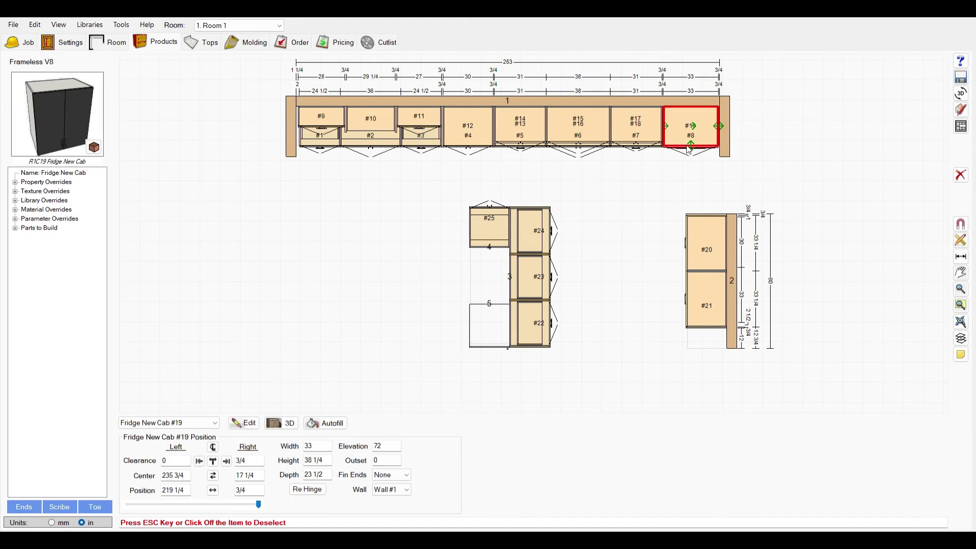